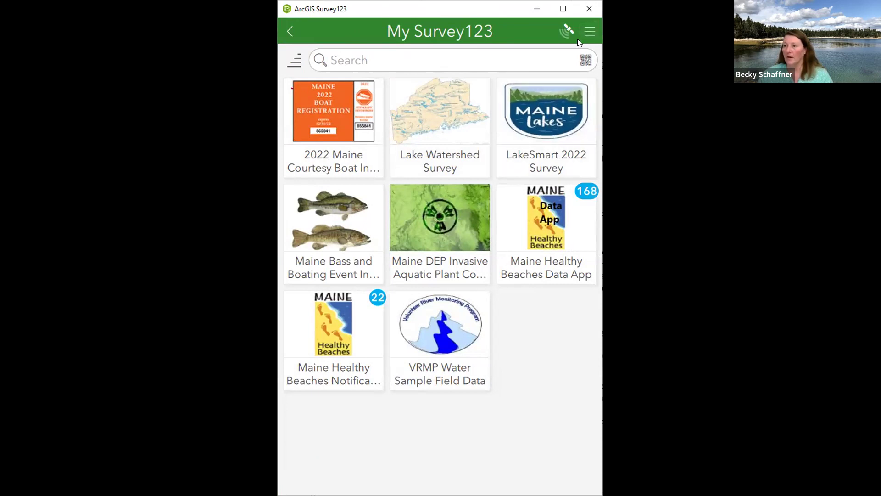
left_click(588, 35)
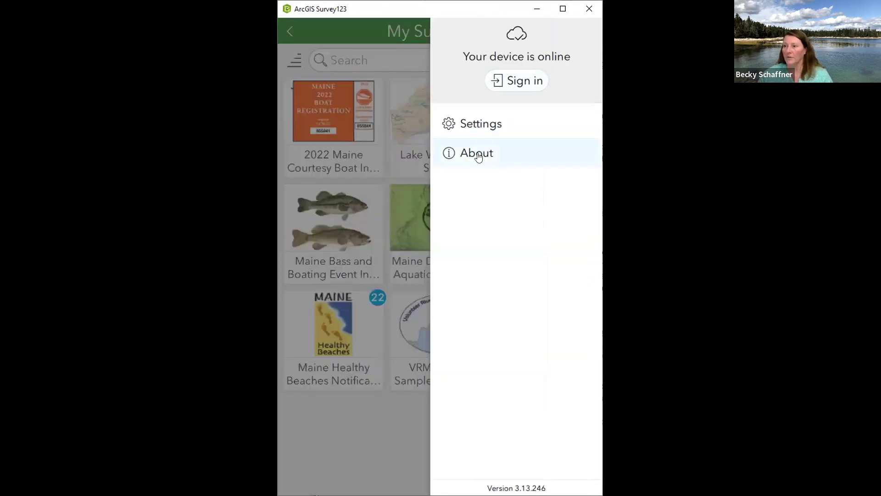
left_click(478, 155)
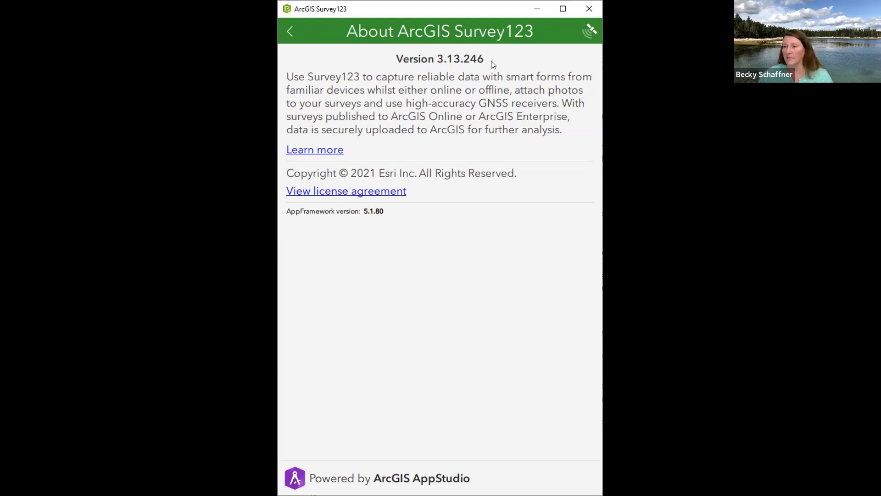
left_click(289, 32)
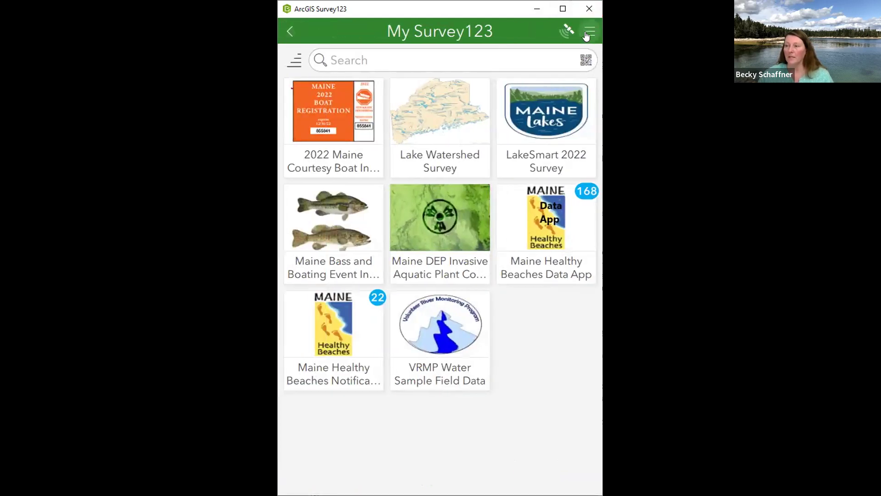
left_click(546, 132)
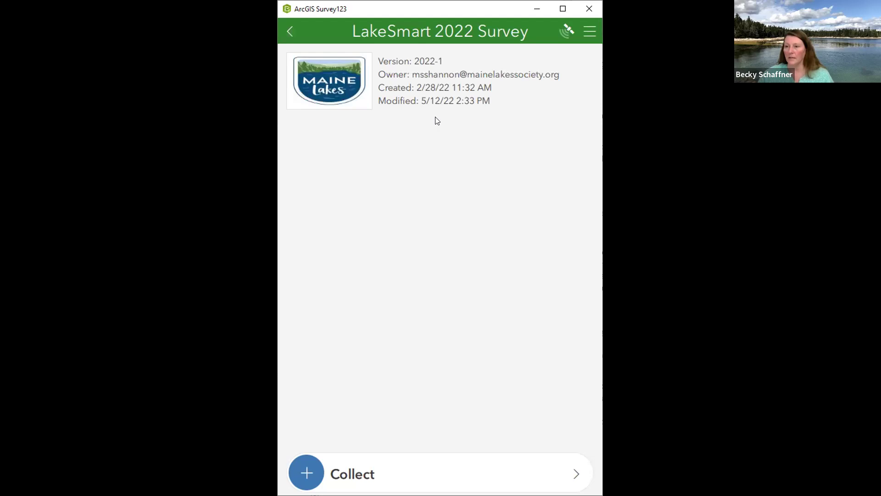
Start a LakeSmart survey, discard it with 'Close and lose changes', then start a fresh entry
left_click(488, 475)
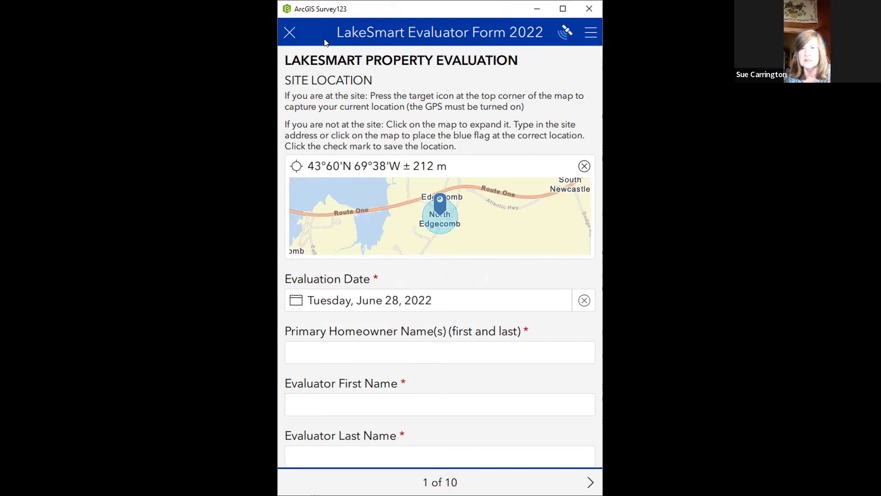
left_click(285, 32)
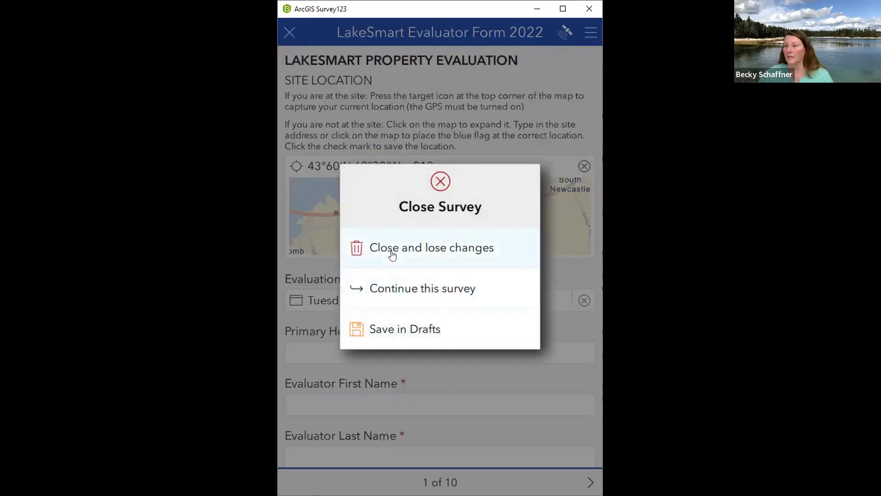
left_click(390, 251)
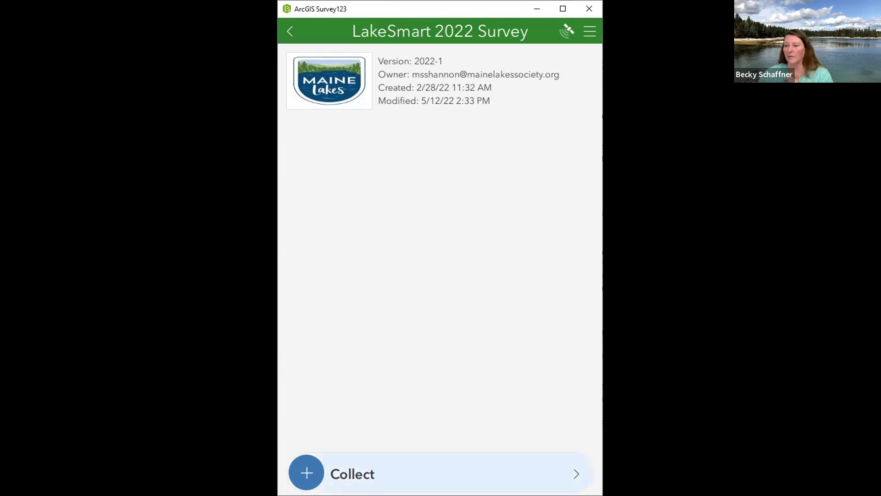
left_click(317, 491)
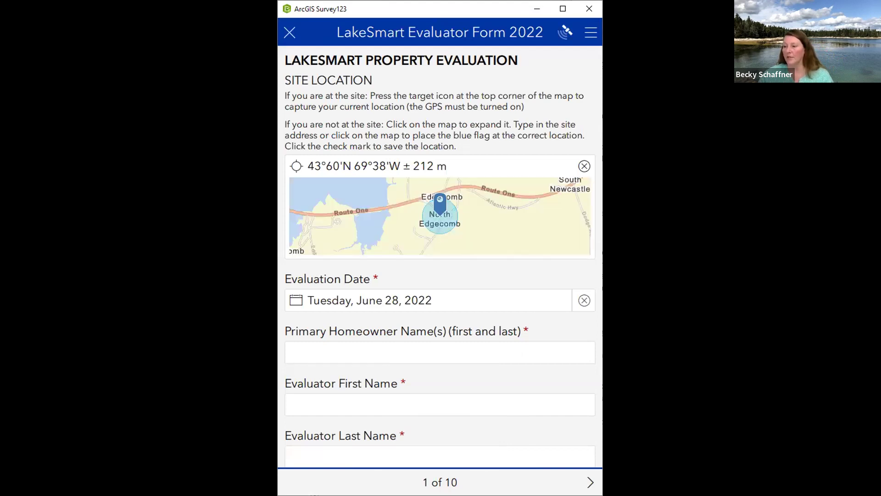
Preview form pages 2 and 3, then return to page 1, Site Location
left_click(590, 482)
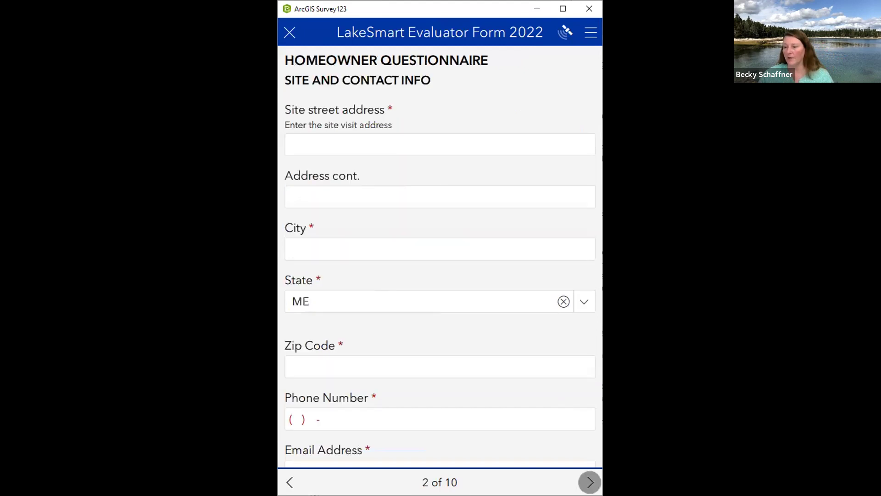
left_click(589, 482)
left_click(290, 482)
left_click(289, 482)
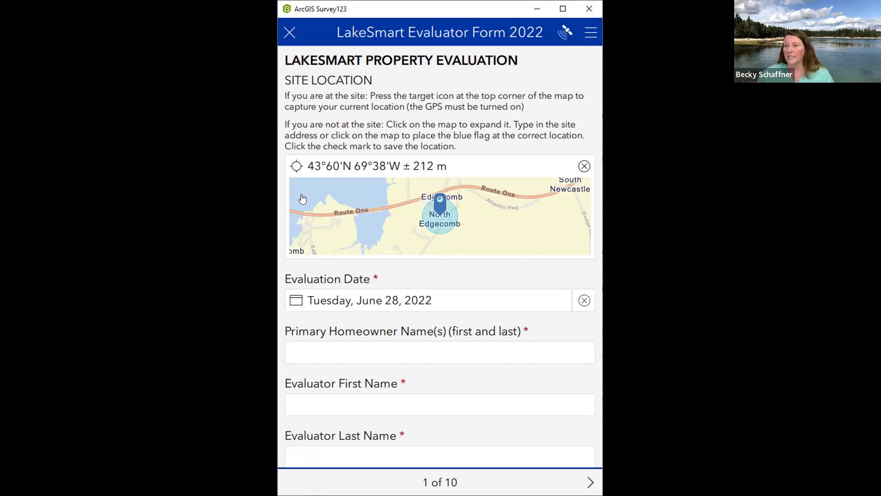
left_click(296, 167)
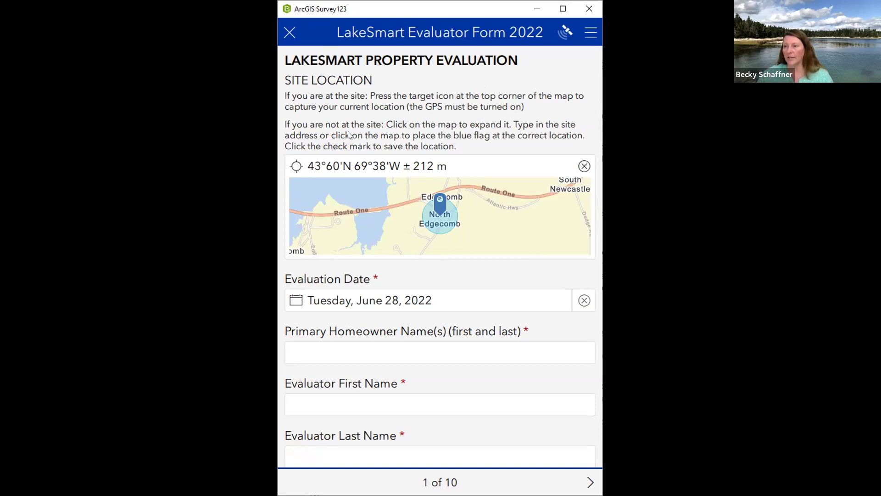
left_click(484, 237)
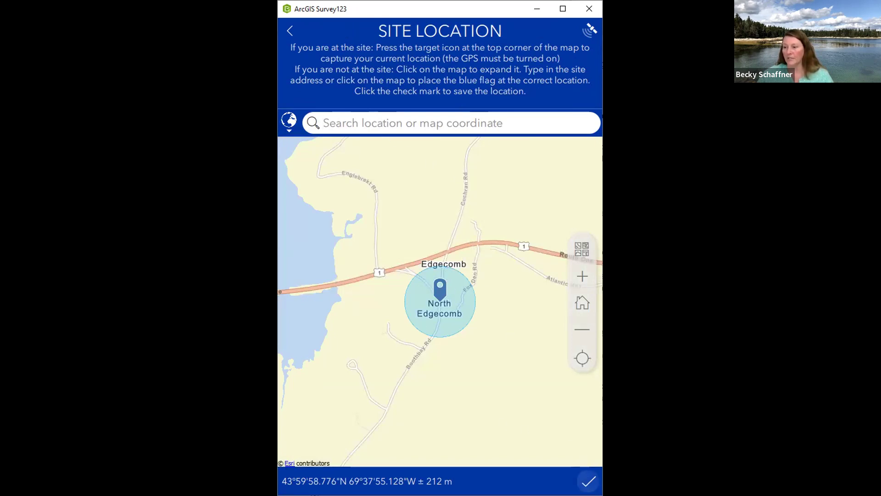
left_click(588, 481)
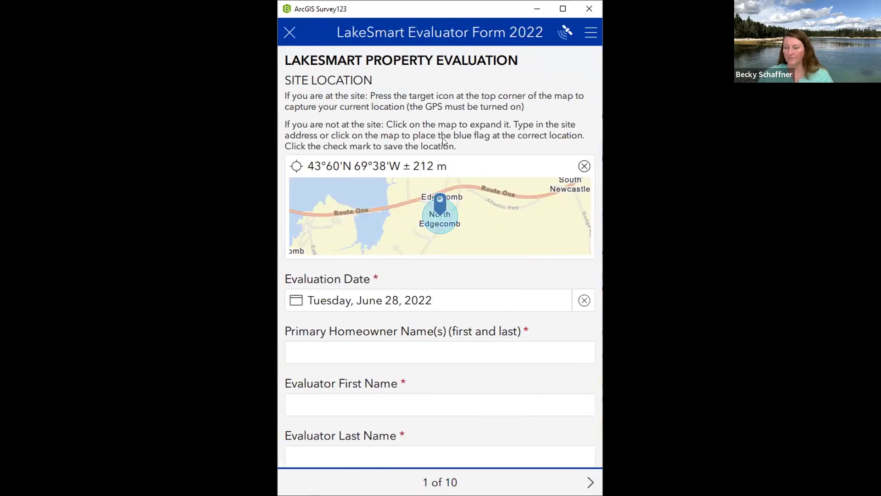
Scroll to the Organization / Lake Association dropdown and browse its choices, from Other to Watchic Lake Association
scroll(486, 115, "down", 3)
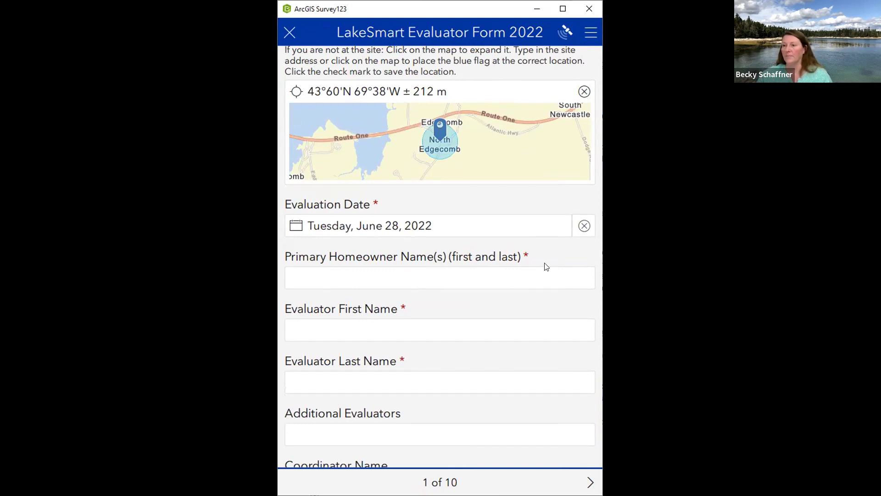
scroll(525, 249, "down", 3)
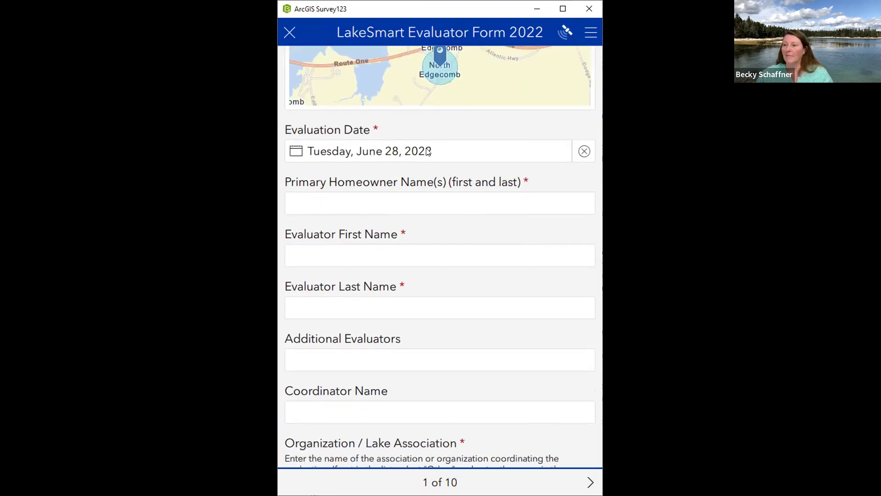
scroll(467, 155, "down", 3)
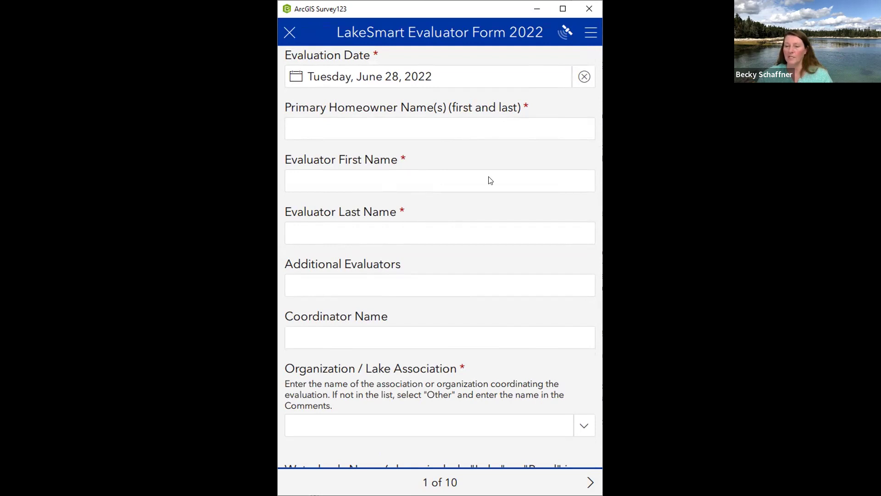
scroll(476, 173, "down", 2)
scroll(475, 173, "up", 3)
scroll(365, 234, "down", 2)
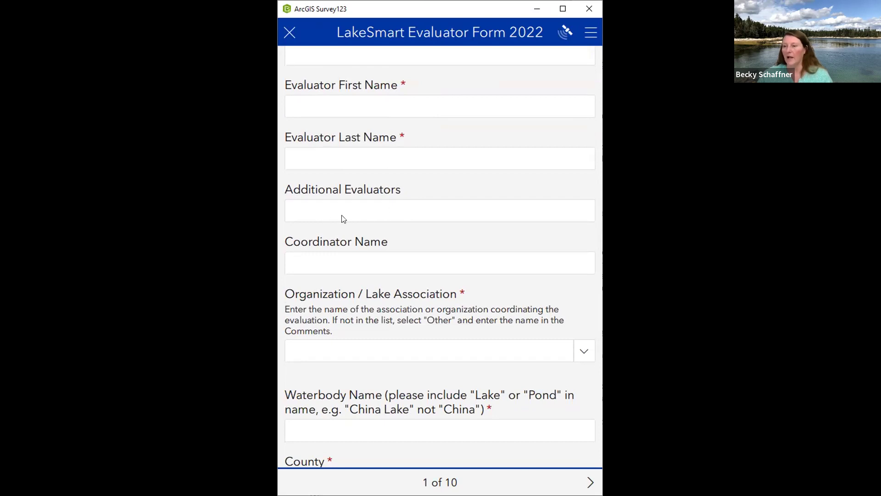
scroll(368, 217, "down", 4)
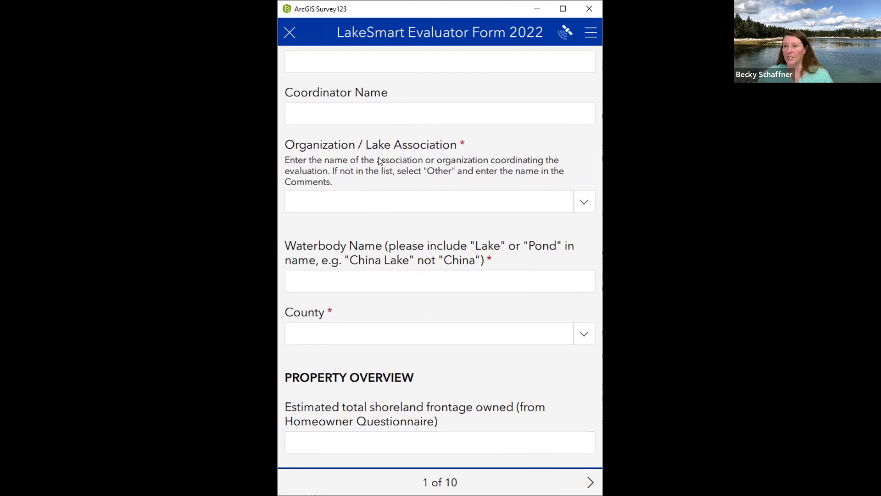
scroll(379, 159, "down", 2)
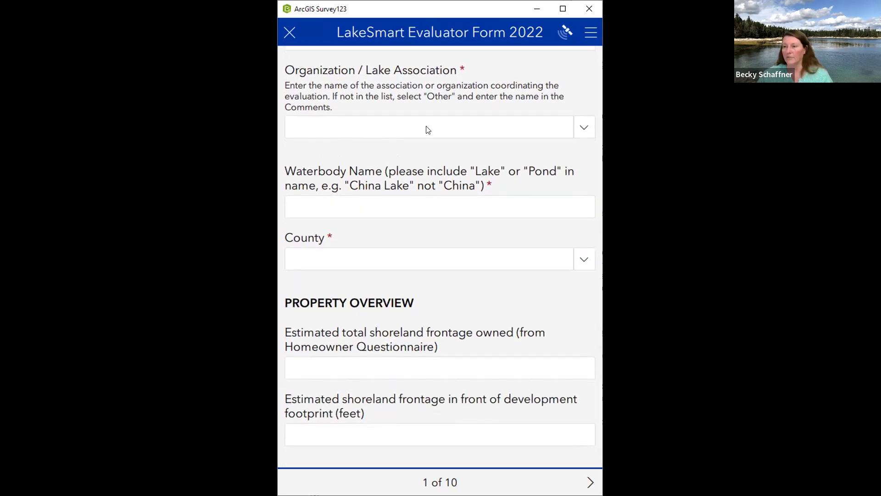
scroll(552, 221, "up", 14)
scroll(557, 264, "down", 10)
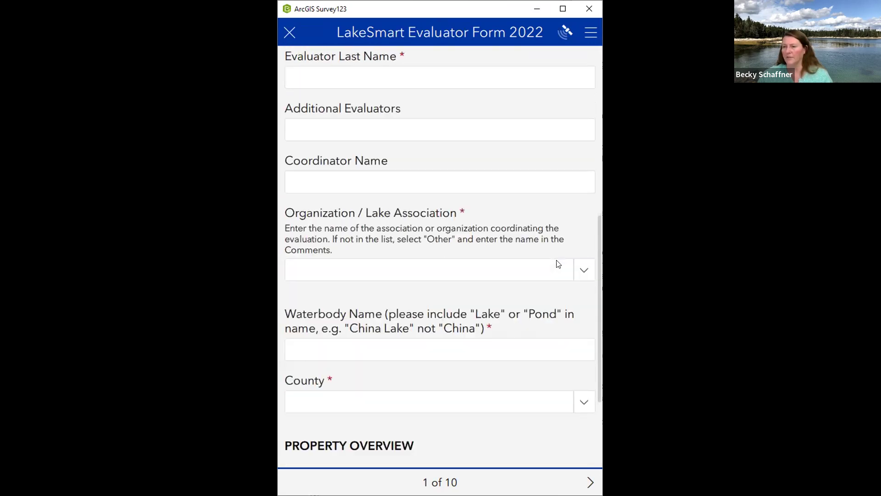
left_click(584, 210)
scroll(425, 247, "down", 10)
scroll(428, 262, "down", 6)
scroll(428, 262, "up", 2)
scroll(428, 261, "down", 3)
scroll(428, 261, "down", 2)
left_click_drag(592, 263, 586, 222)
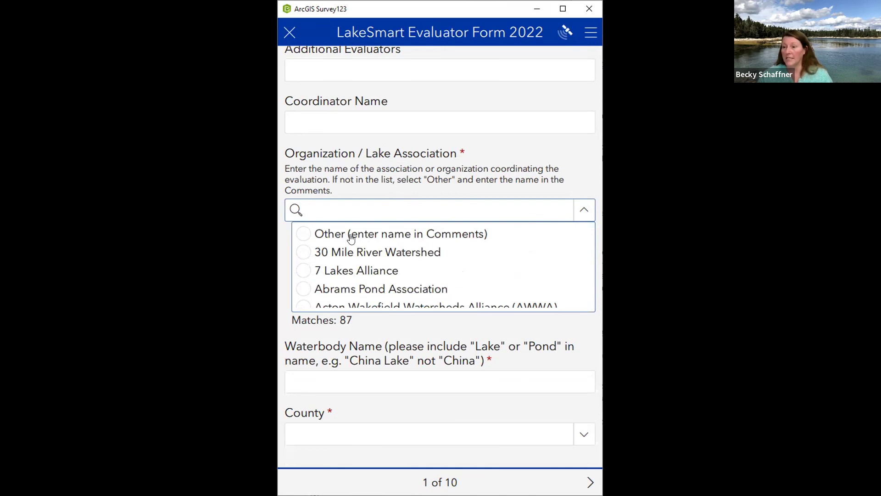
Clear the Other answer, search 'Wort', and pick Worthley Pond Association as the organization
left_click(304, 235)
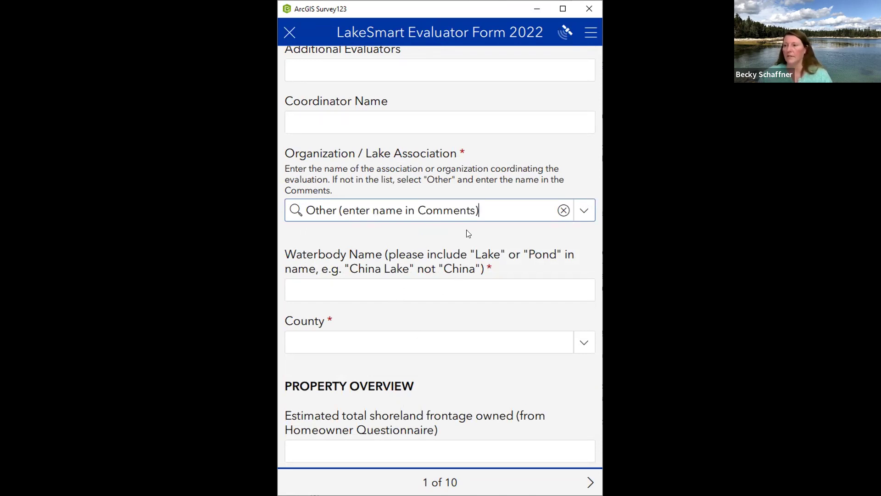
left_click(563, 211)
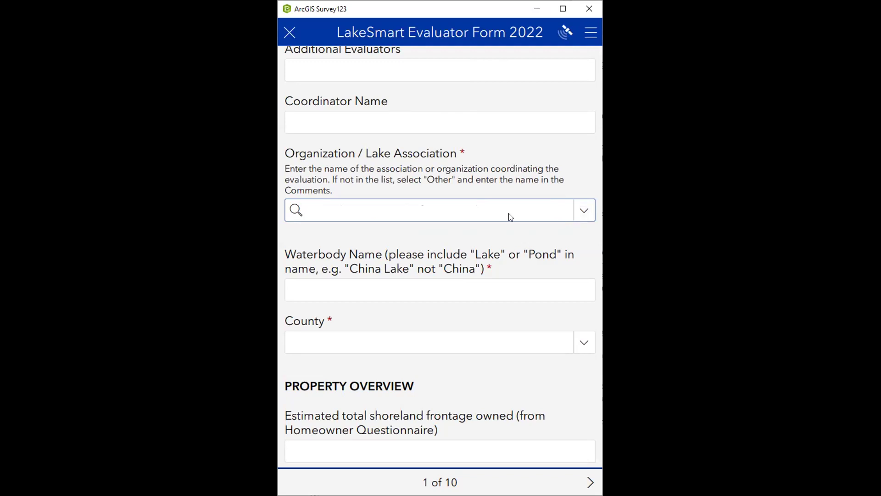
type("Wo")
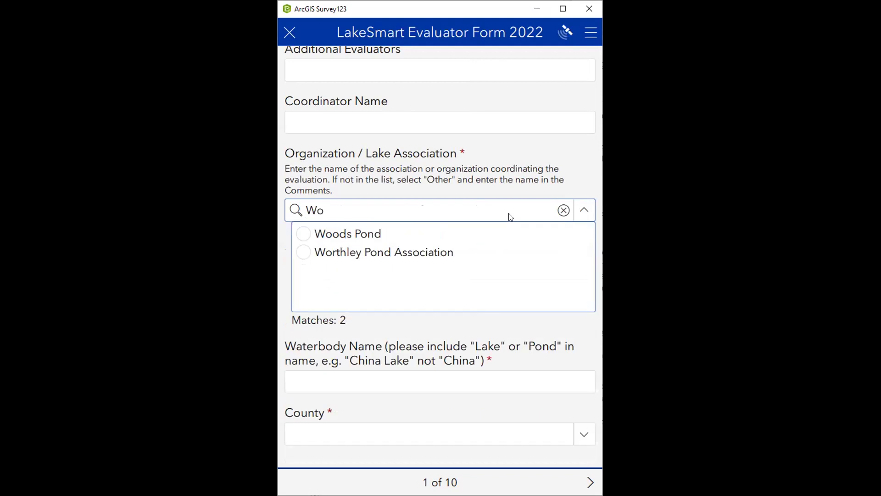
key("BackSpace")
key("BackSpace")
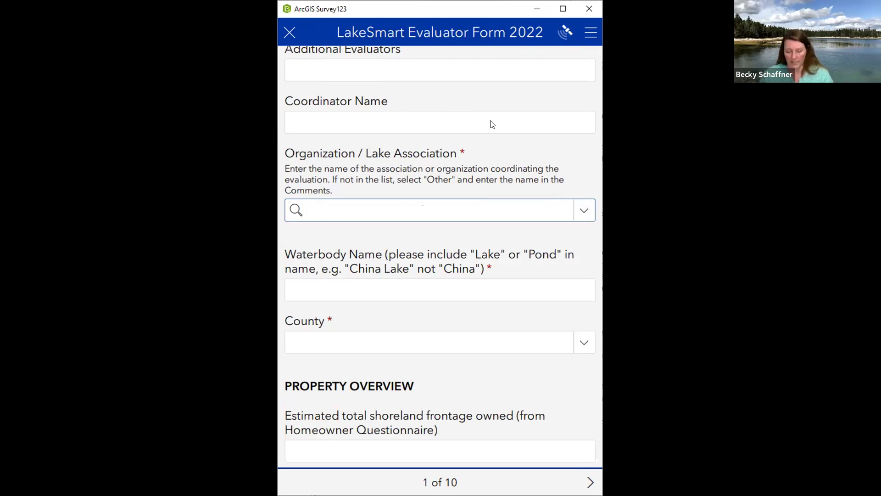
type("Wo")
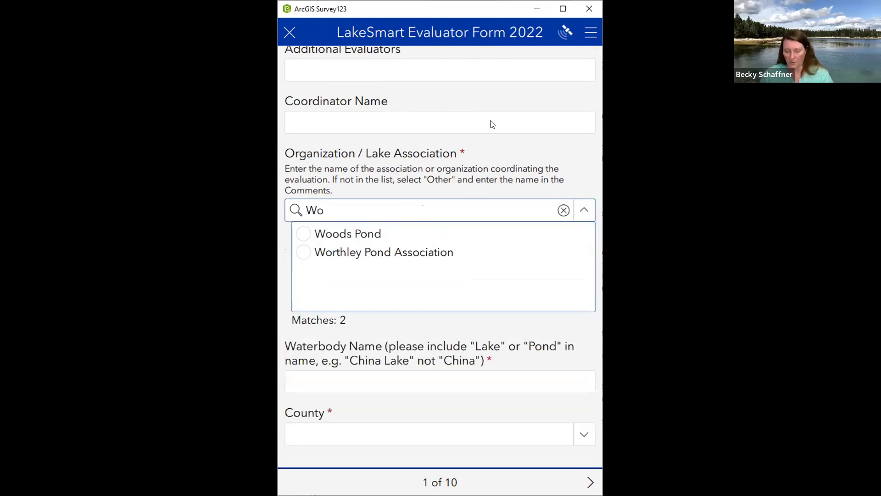
type("rt")
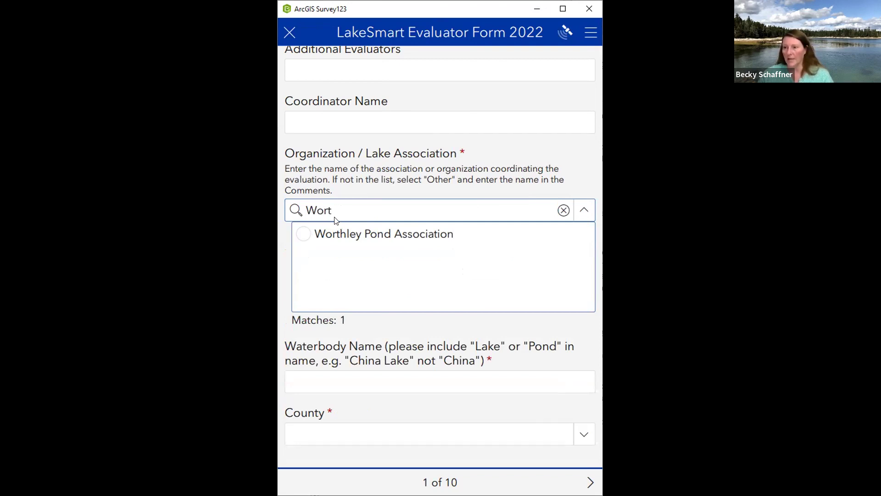
left_click(304, 238)
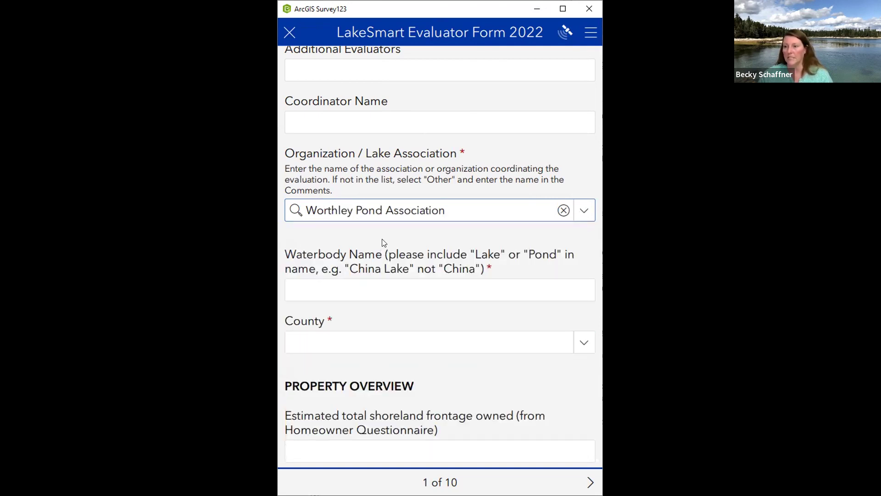
scroll(384, 242, "down", 2)
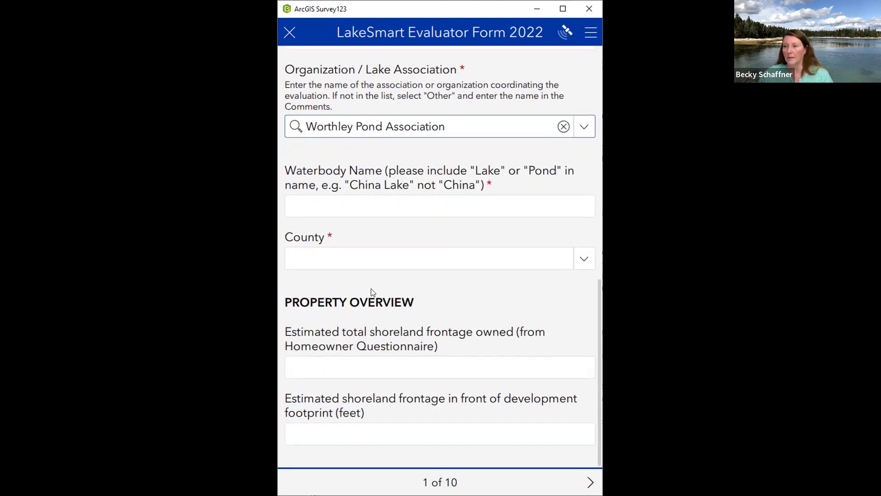
left_click(372, 209)
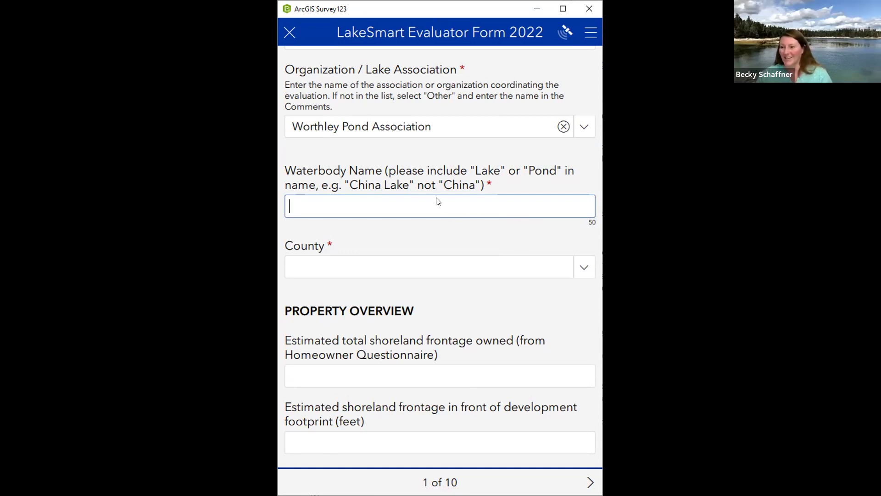
Click into the shoreland frontage fields, then advance to page 2, Homeowner Questionnaire – Site and Contact Info
scroll(492, 227, "up", 2)
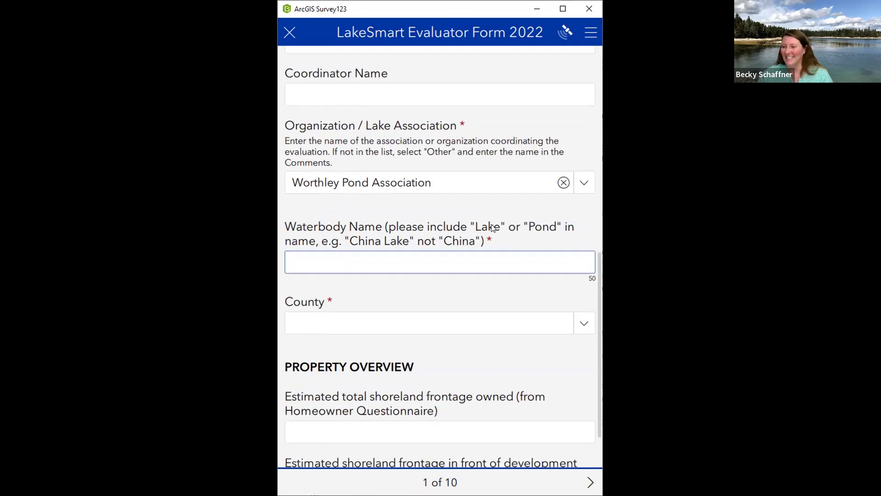
scroll(463, 264, "down", 2)
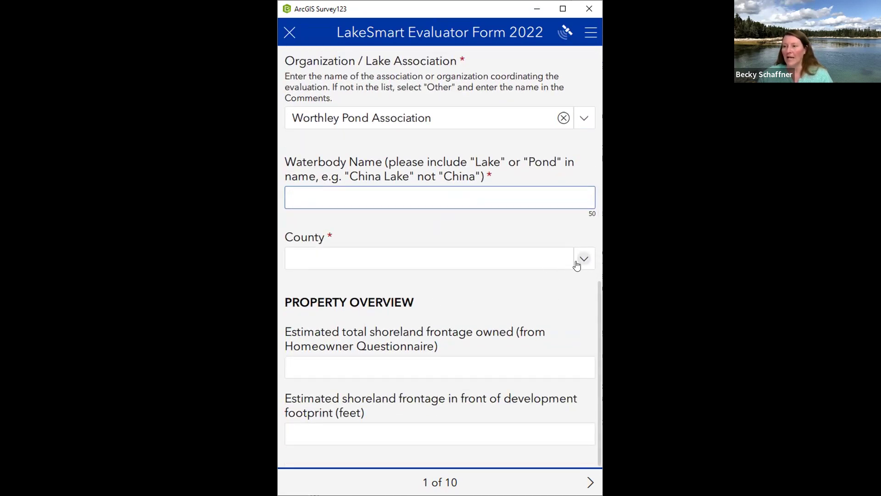
scroll(445, 307, "up", 1)
scroll(444, 307, "down", 1)
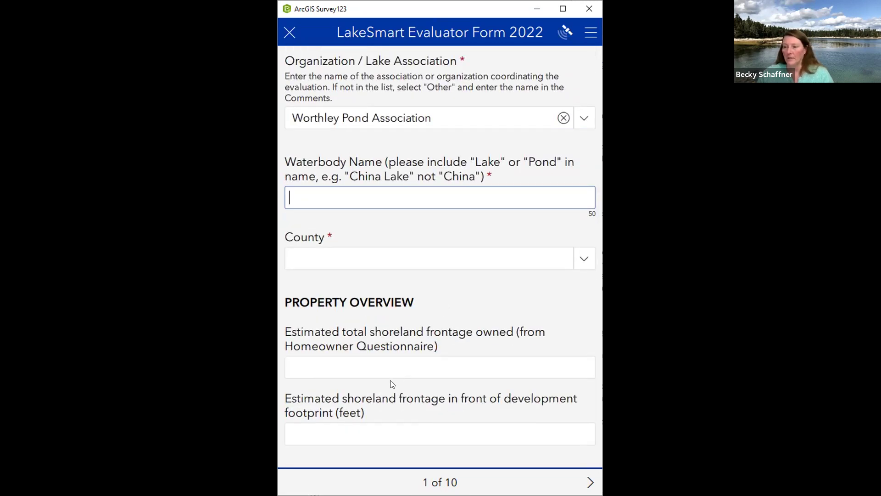
left_click(368, 373)
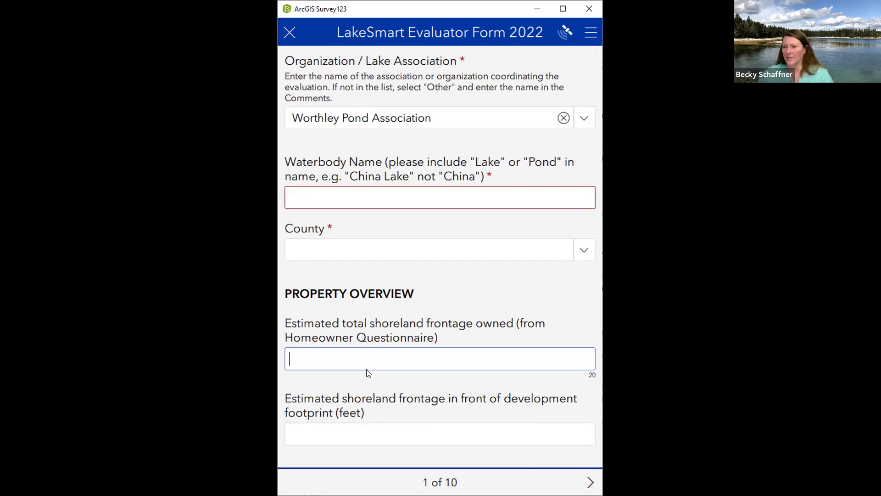
left_click(399, 436)
left_click(412, 363)
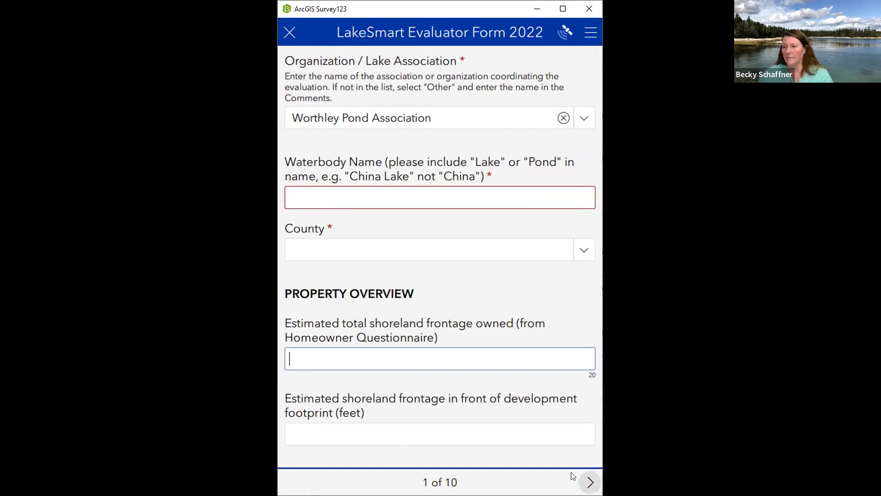
left_click(589, 481)
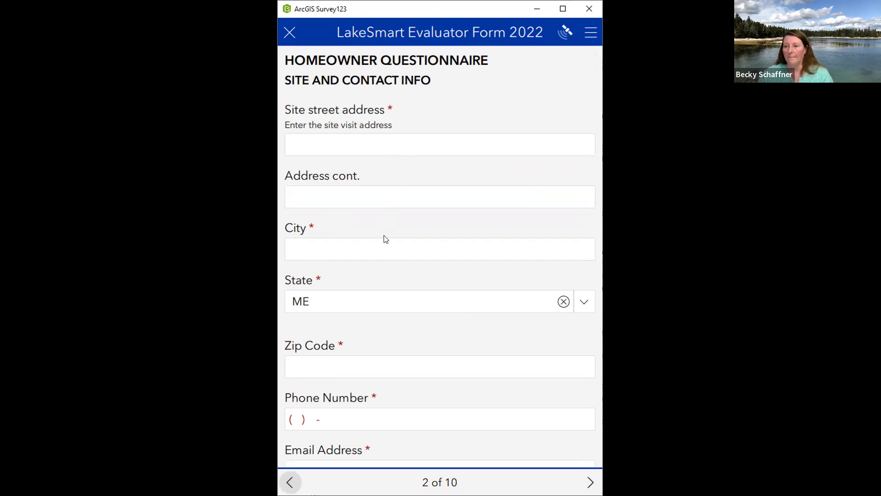
scroll(384, 236, "down", 10)
Enter 100 as the shoreland frontage owned, briefly revisiting page 1's total frontage field
scroll(383, 235, "down", 7)
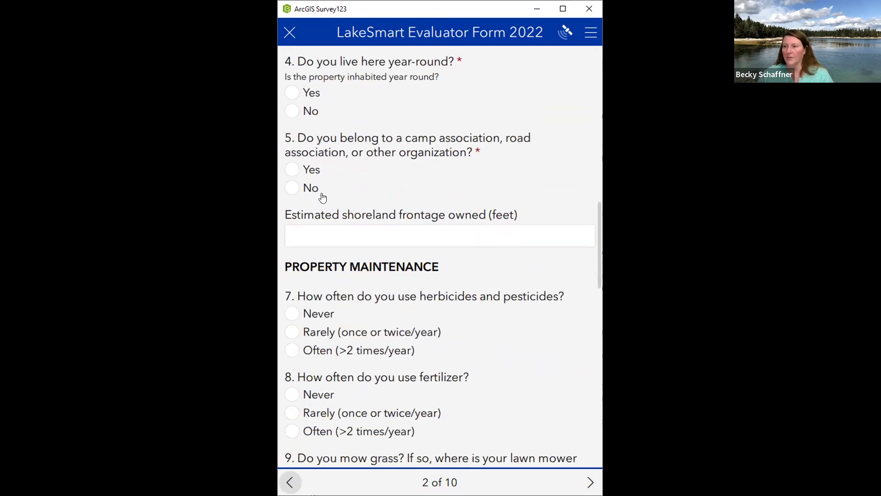
left_click(326, 239)
type("100")
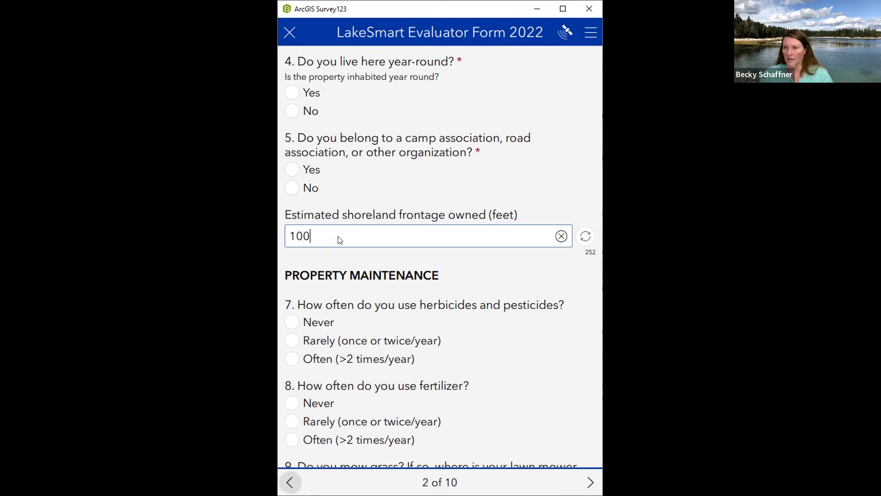
left_click(290, 482)
scroll(311, 404, "down", 11)
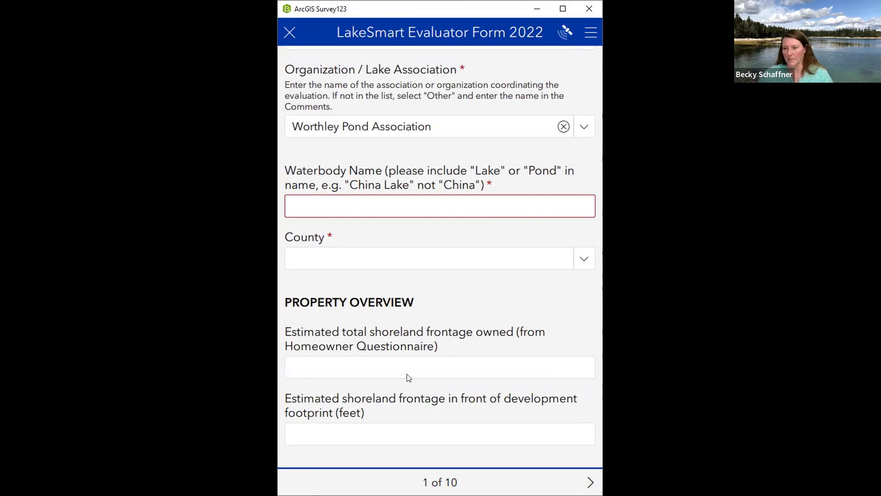
left_click(354, 366)
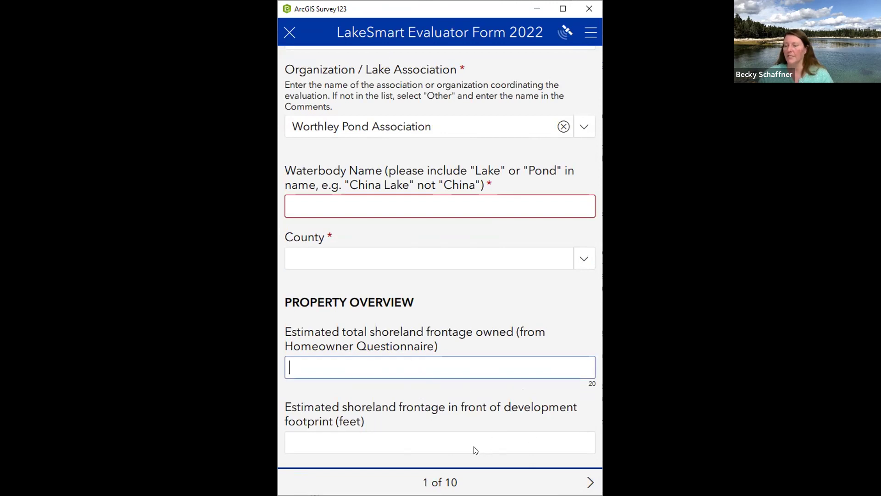
left_click(590, 482)
Answer Yes to questions 14 and 15, then continue to Section 1, Driveway and Parking Areas
scroll(472, 306, "down", 8)
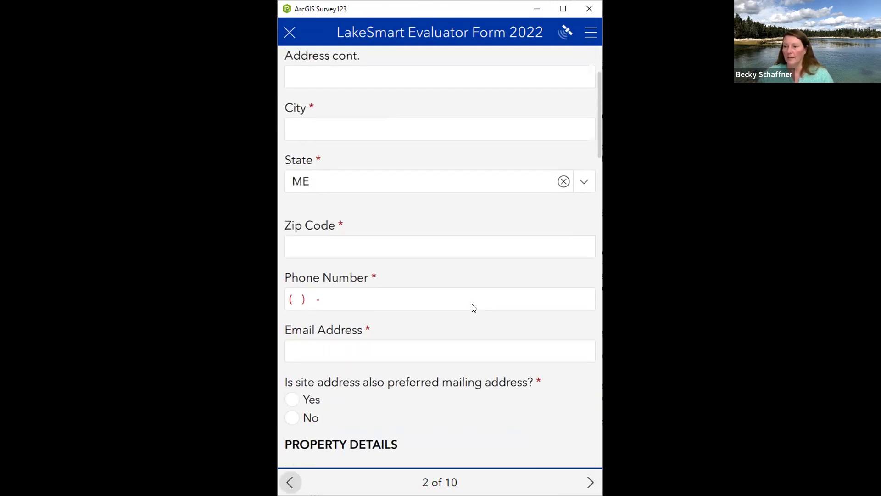
scroll(474, 307, "down", 20)
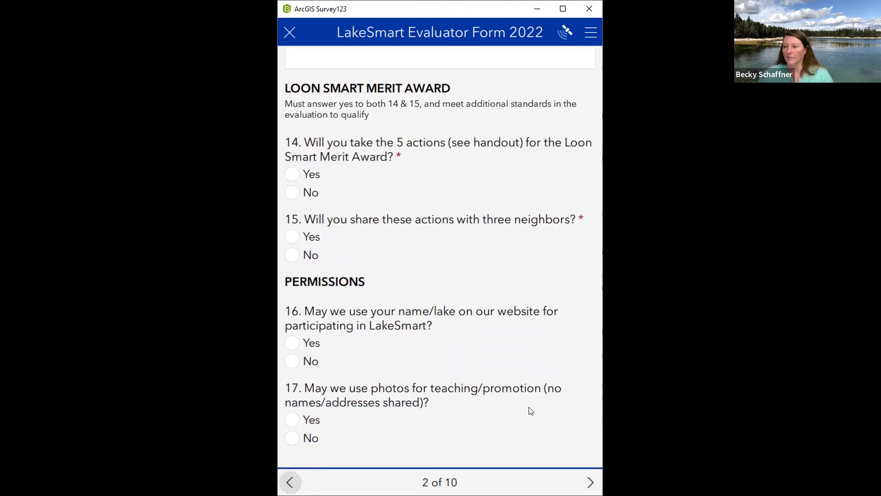
scroll(478, 368, "up", 2)
scroll(478, 368, "up", 20)
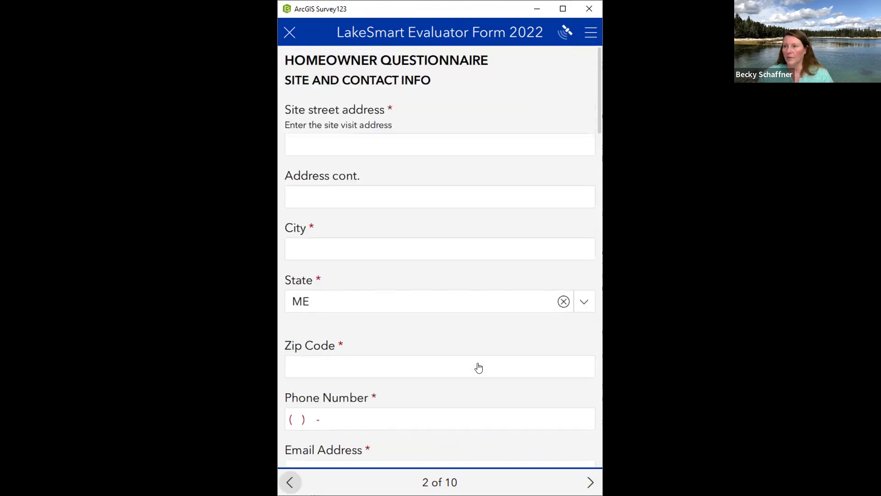
scroll(478, 367, "down", 10)
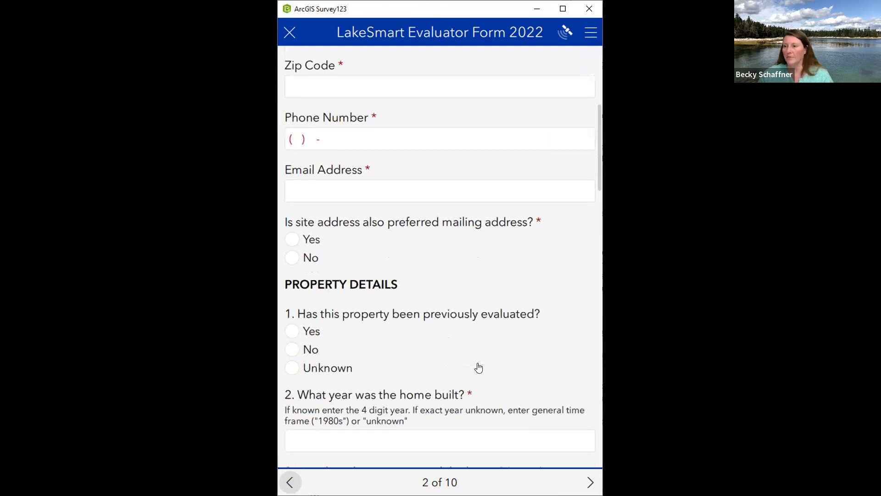
scroll(478, 367, "down", 15)
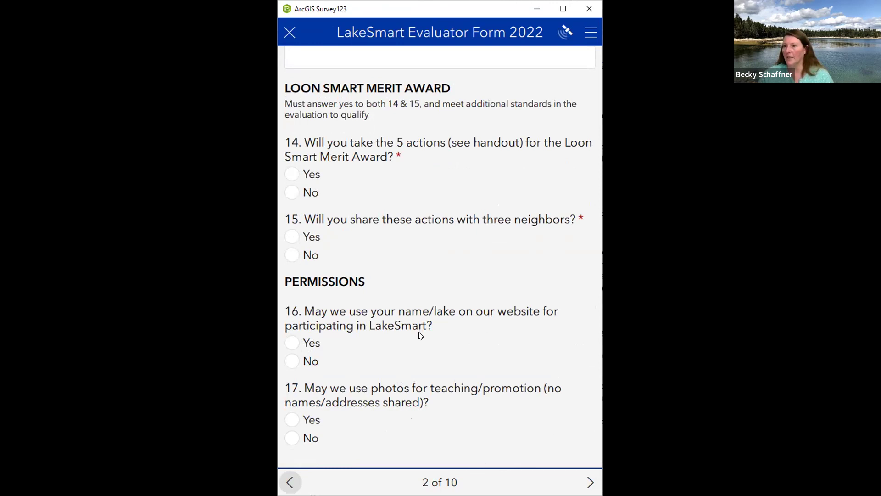
scroll(423, 344, "up", 2)
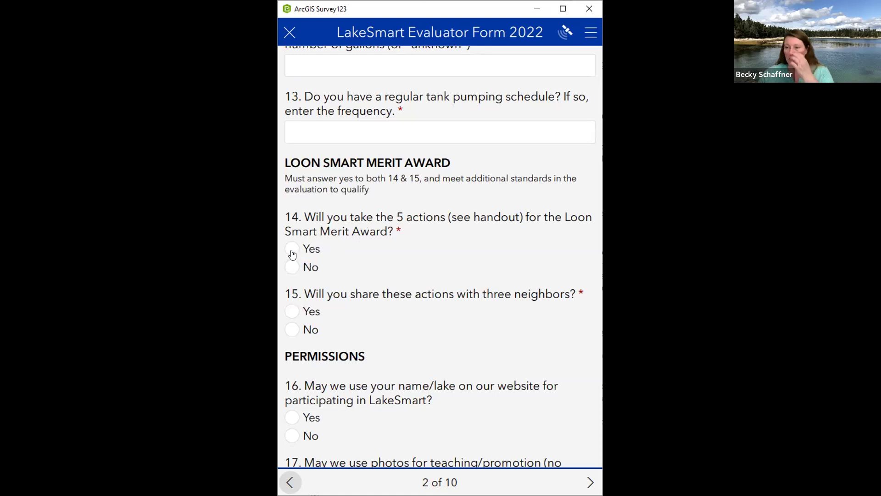
scroll(296, 312, "down", 2)
scroll(296, 313, "up", 2)
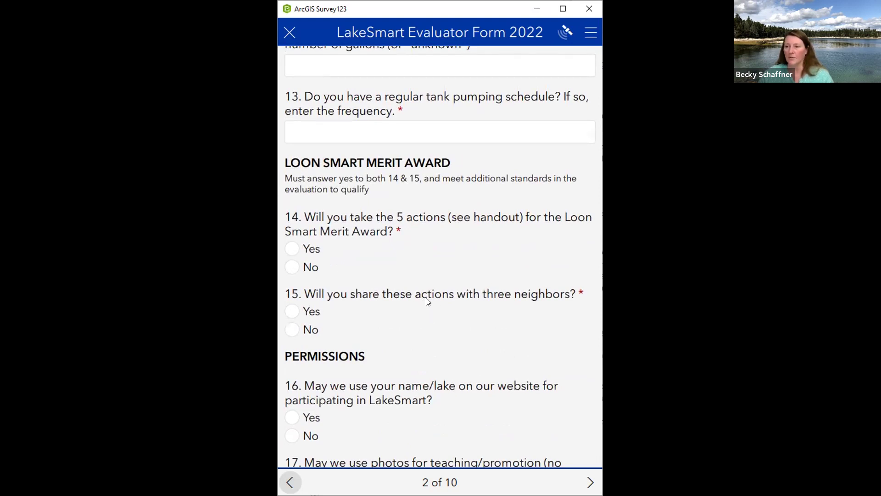
left_click(292, 248)
left_click(291, 312)
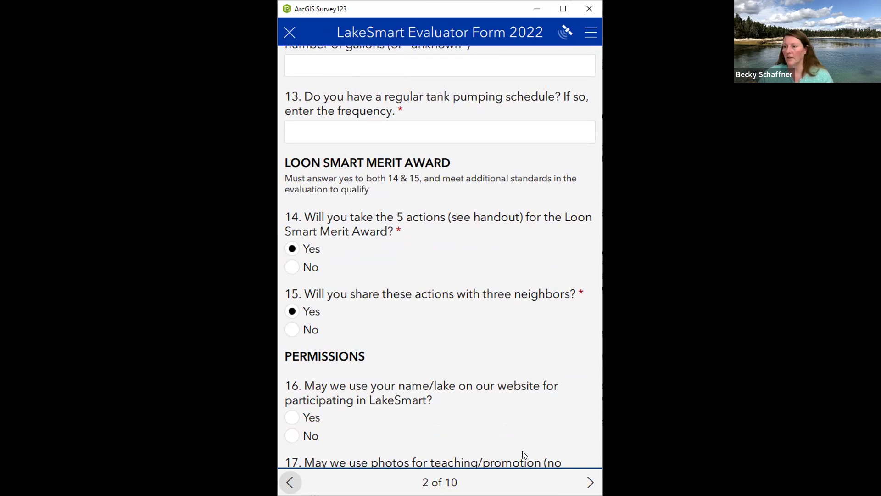
left_click(591, 481)
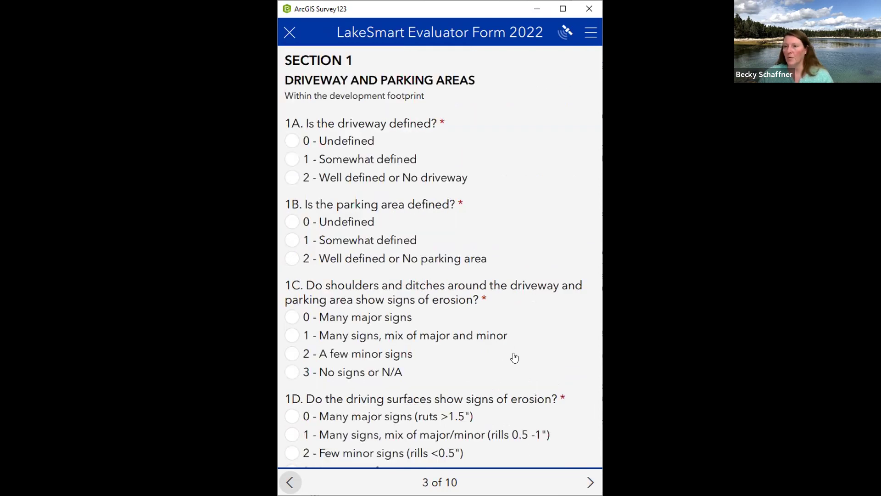
Look over the Section 1 Total points box and BMP checkboxes, then advance to page 4, Section 2
scroll(514, 357, "down", 10)
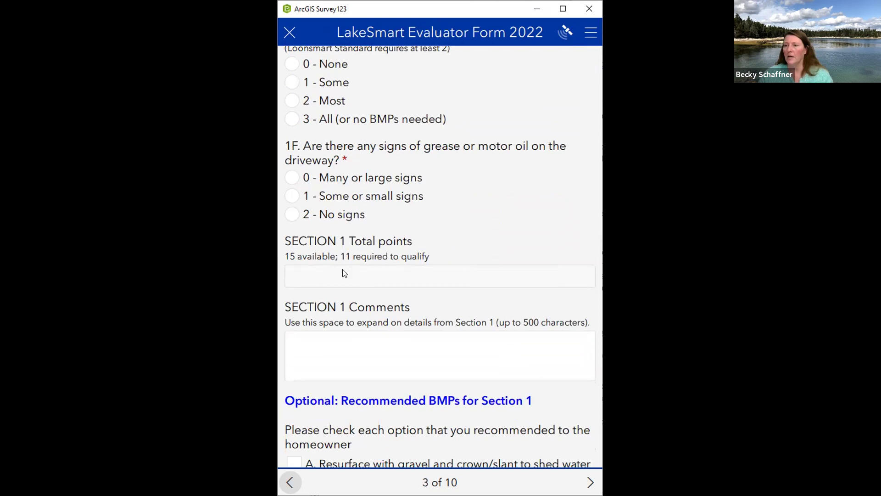
left_click(312, 275)
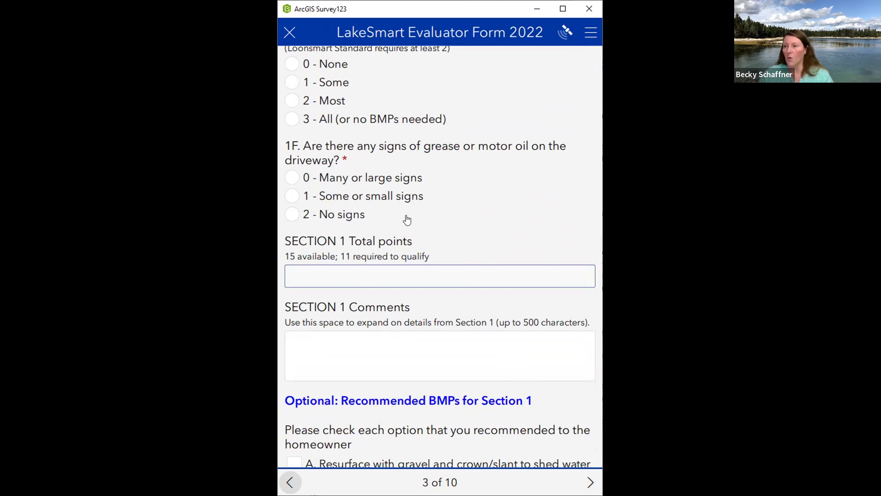
scroll(410, 220, "down", 2)
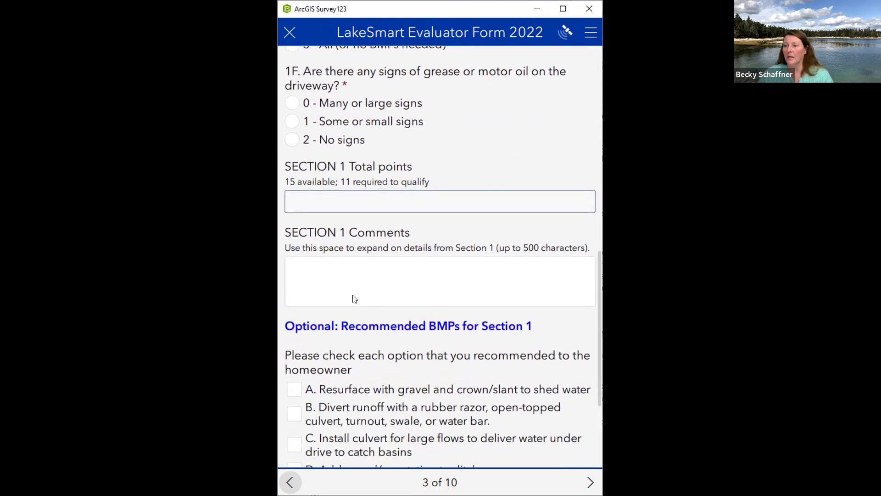
scroll(349, 282, "down", 4)
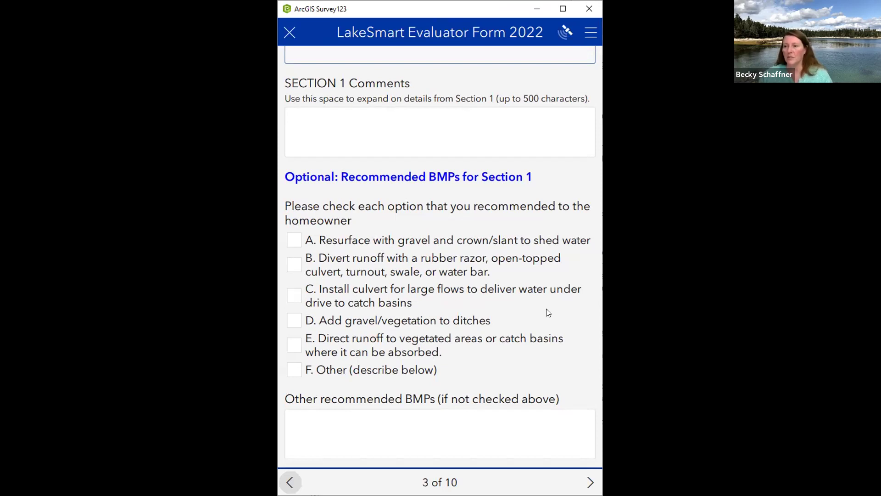
scroll(548, 312, "down", 1)
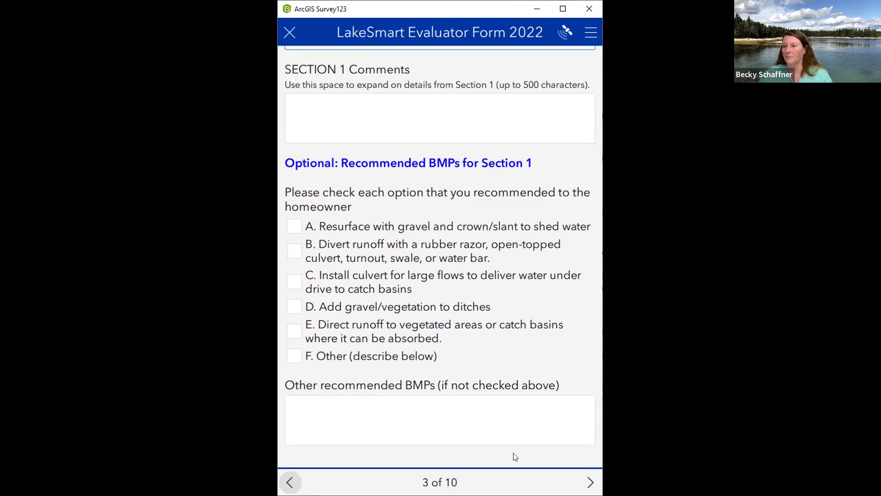
left_click(590, 482)
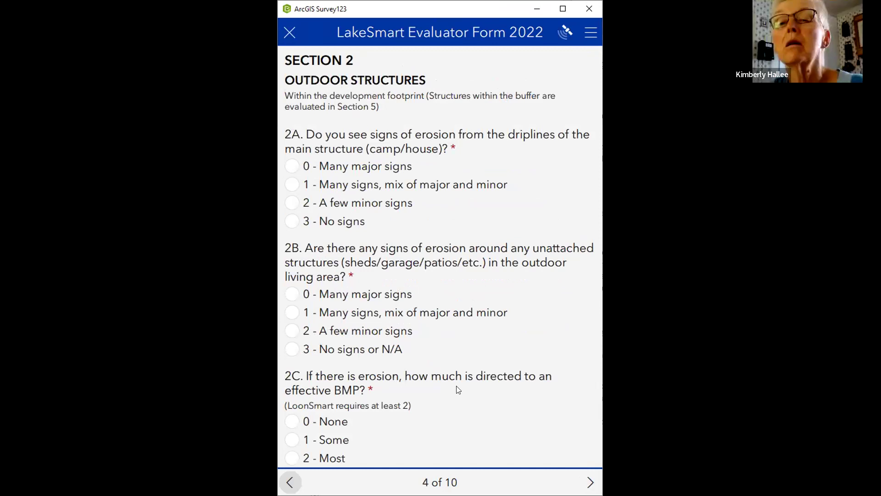
Click the Section 2 Comments box, then page through Sections 3, 4 and 5 to Scoring and Notes
scroll(457, 389, "down", 15)
scroll(458, 389, "down", 4)
scroll(374, 163, "up", 1)
left_click(374, 174)
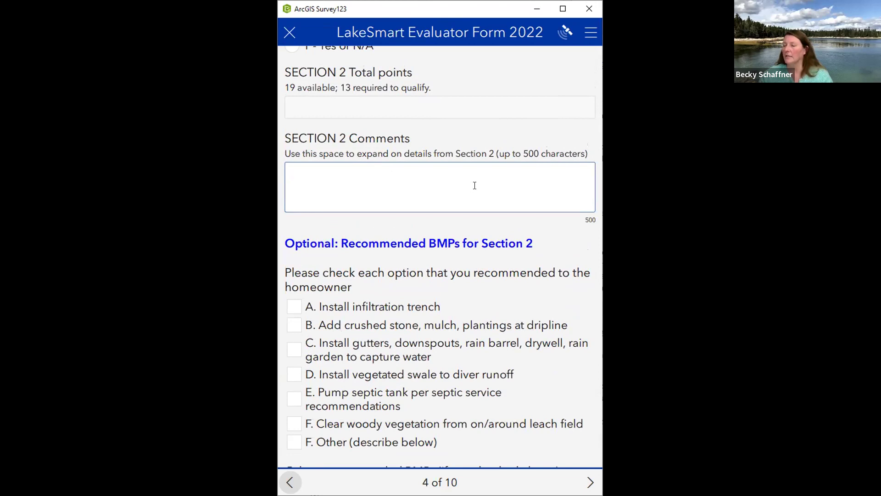
scroll(476, 185, "up", 2)
scroll(477, 186, "down", 4)
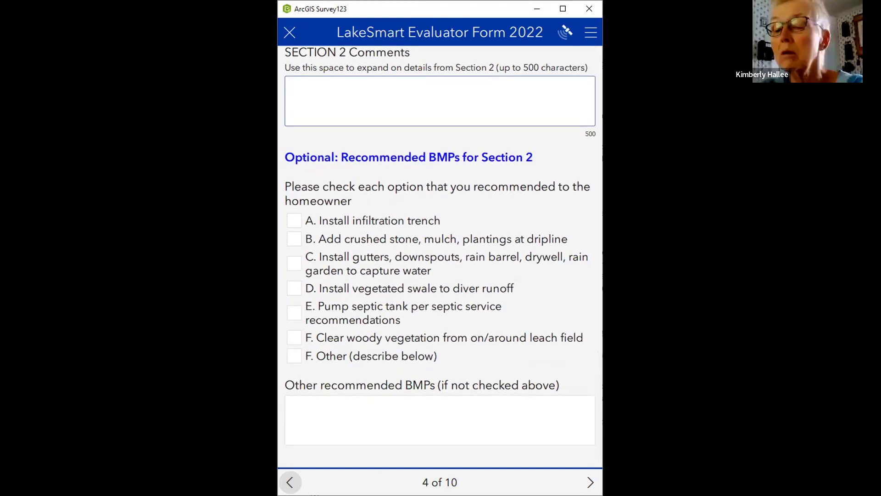
left_click(591, 482)
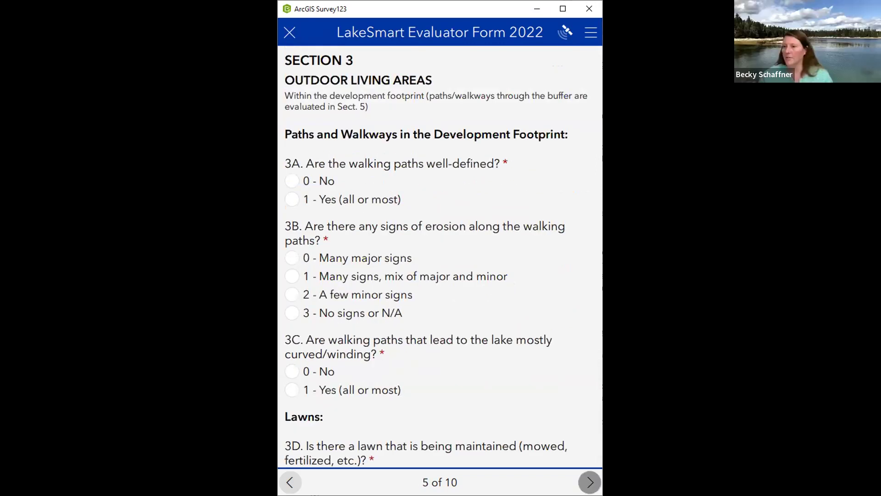
left_click(591, 482)
left_click(591, 481)
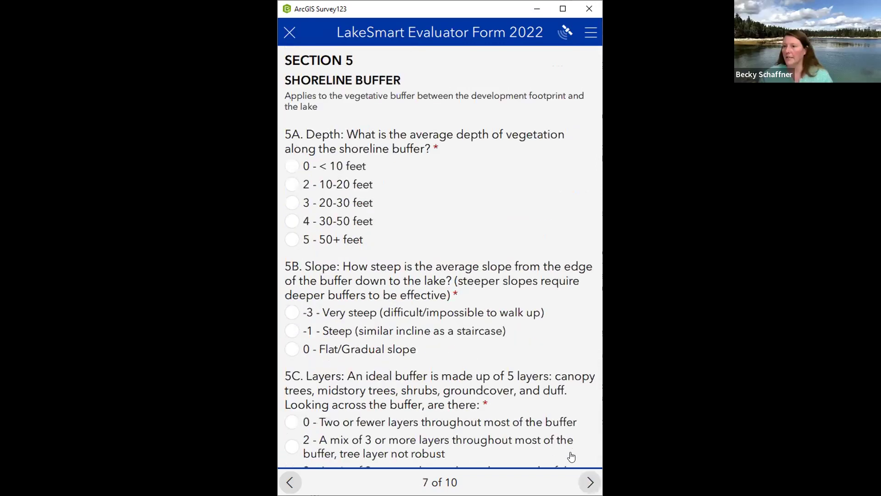
left_click(590, 482)
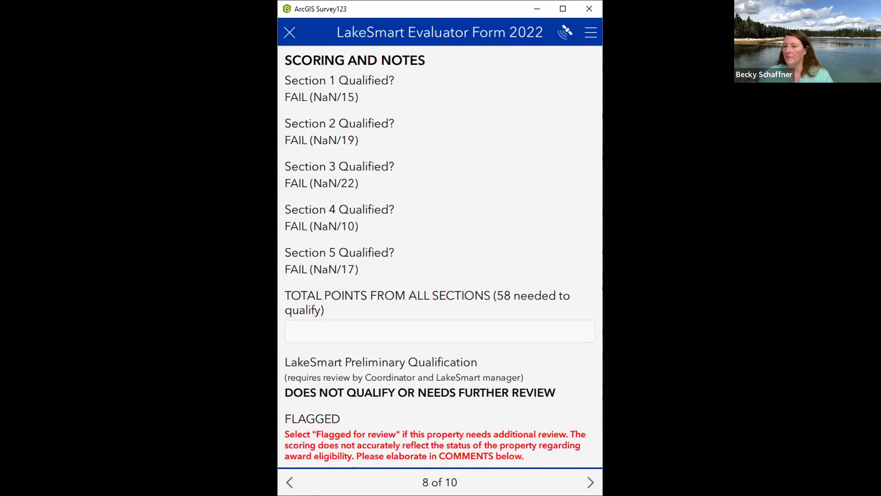
scroll(440, 256, "down", 5)
Step back, then page forward again through the sections to return to Scoring and Notes
left_click(290, 482)
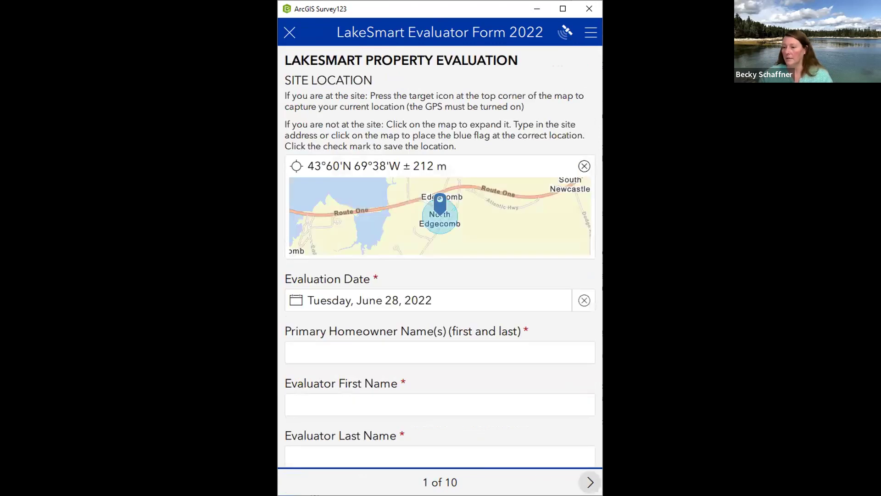
left_click(590, 482)
left_click(591, 482)
left_click(590, 482)
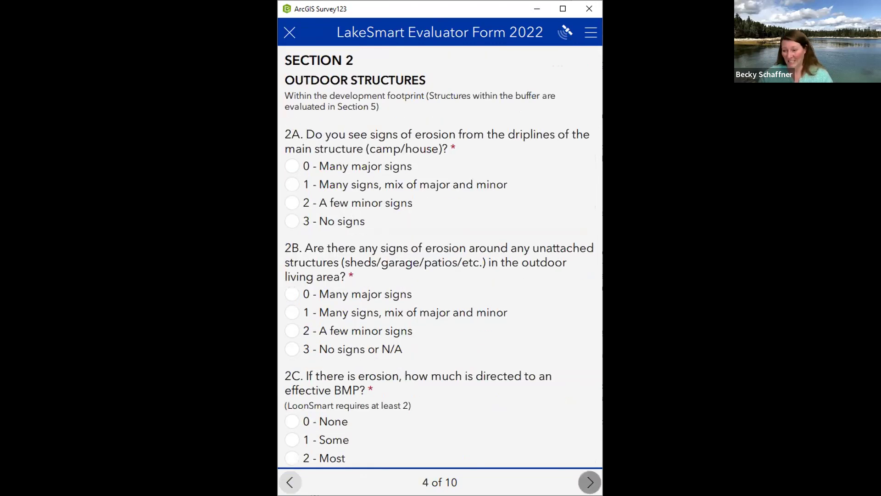
left_click(590, 482)
left_click(591, 481)
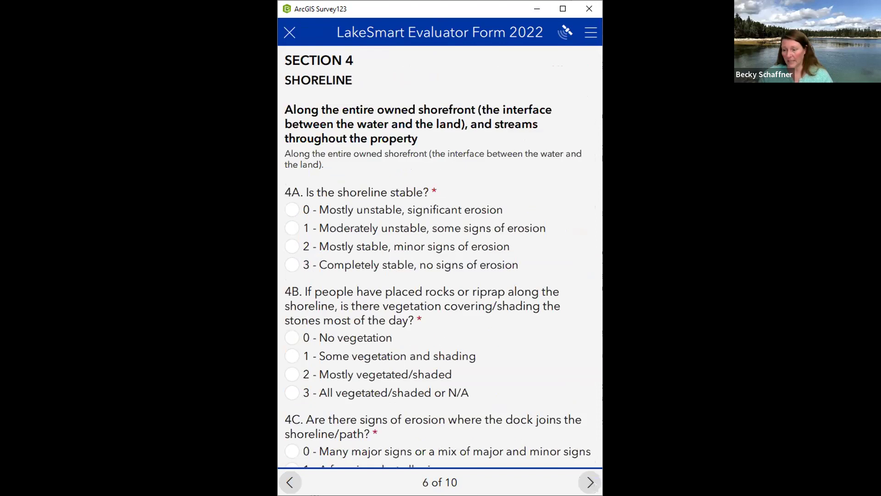
left_click(590, 482)
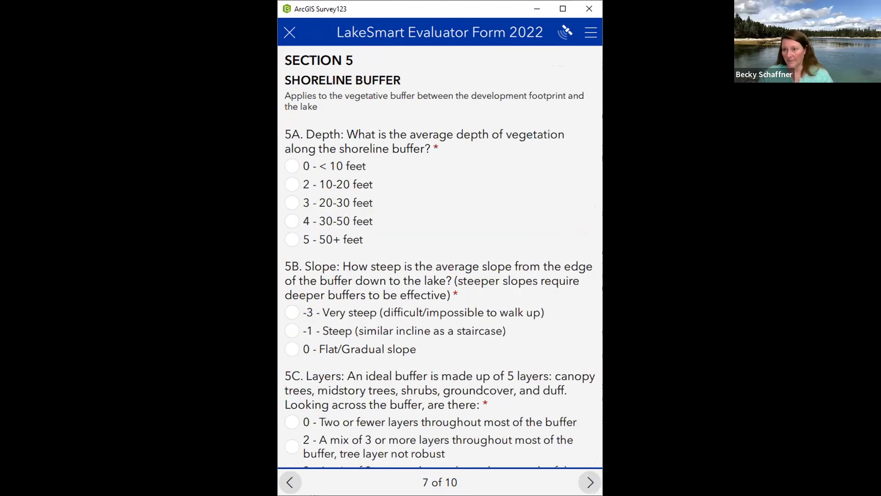
left_click(591, 482)
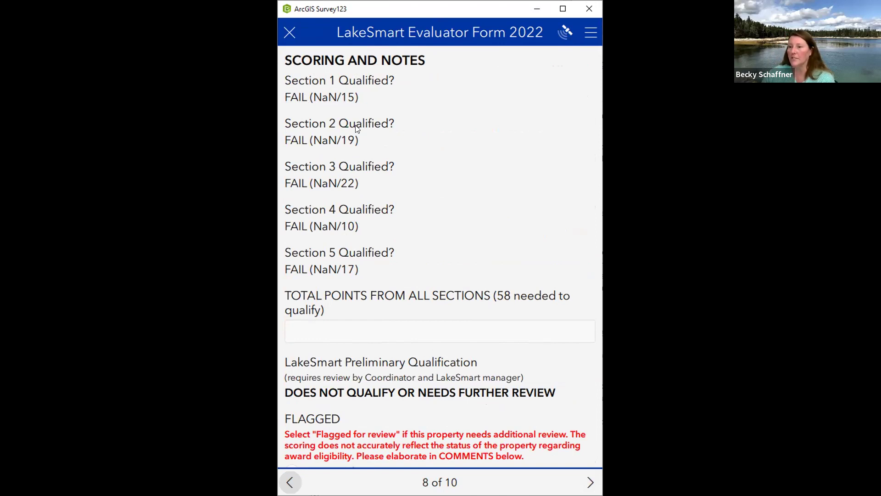
scroll(348, 260, "down", 2)
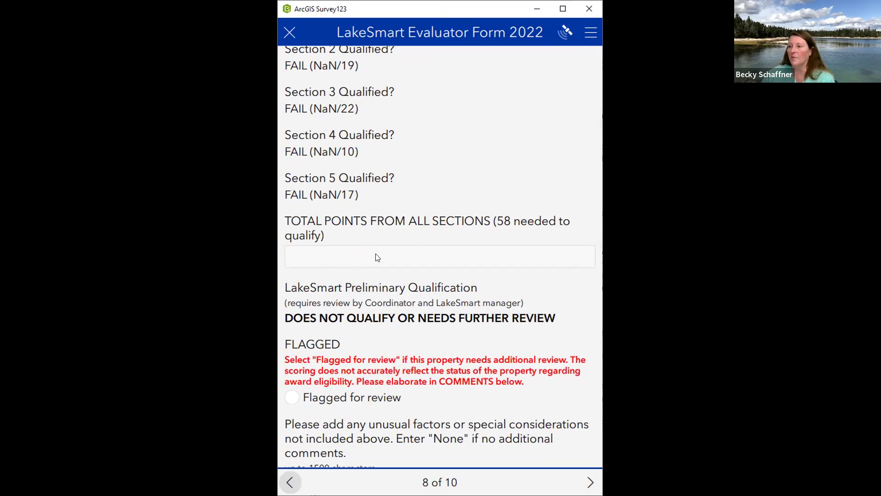
scroll(419, 193, "down", 2)
scroll(448, 185, "up", 2)
scroll(447, 185, "down", 4)
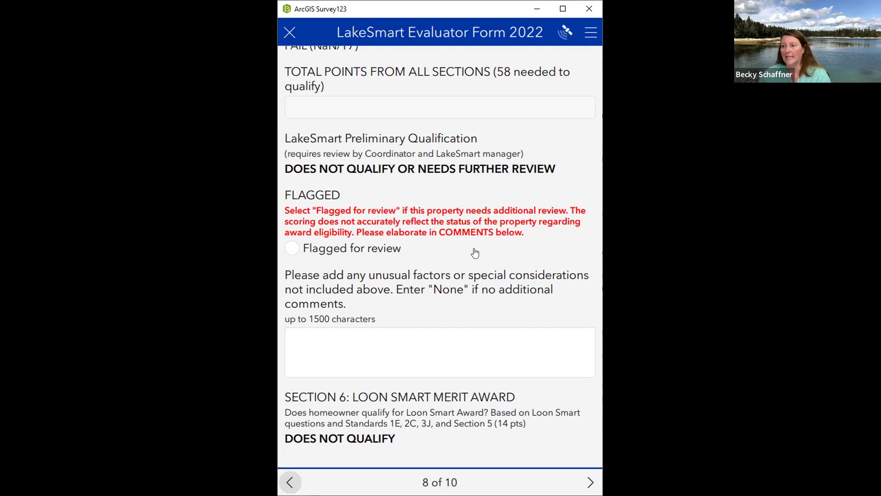
Mark the property 'Flagged for review', click the special-considerations comment box, and advance to page 9, Photos
left_click(291, 250)
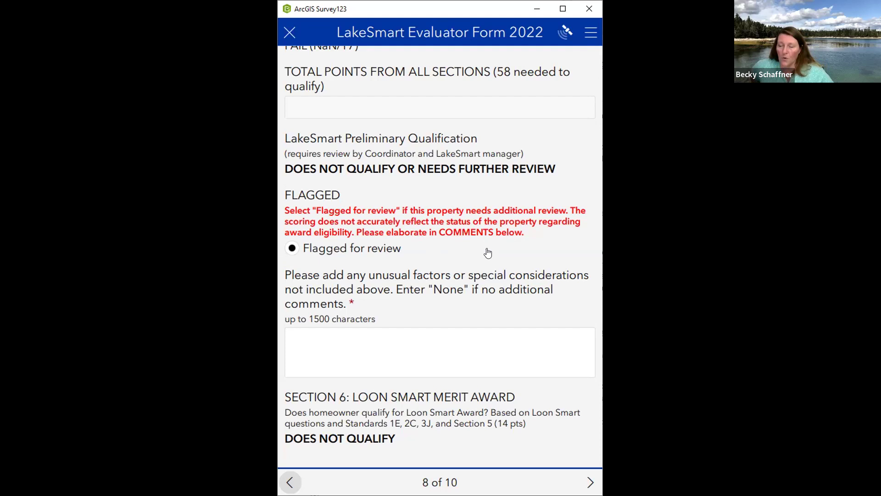
left_click(383, 330)
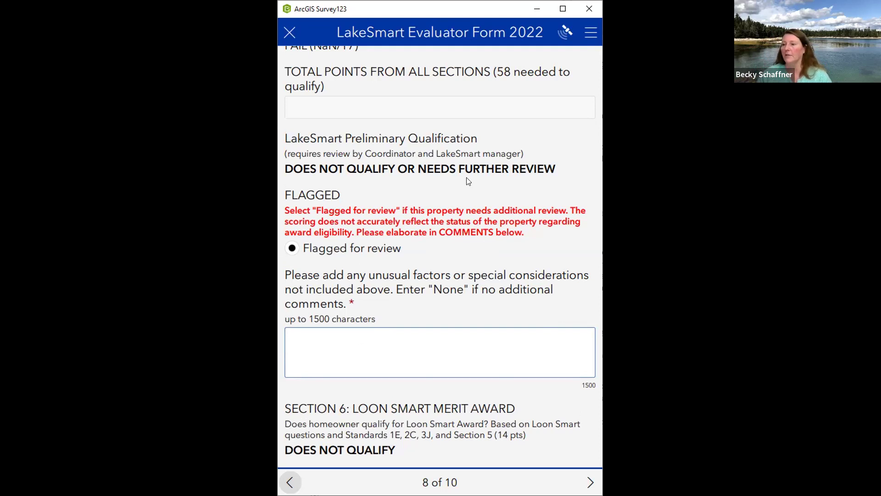
scroll(457, 182, "down", 1)
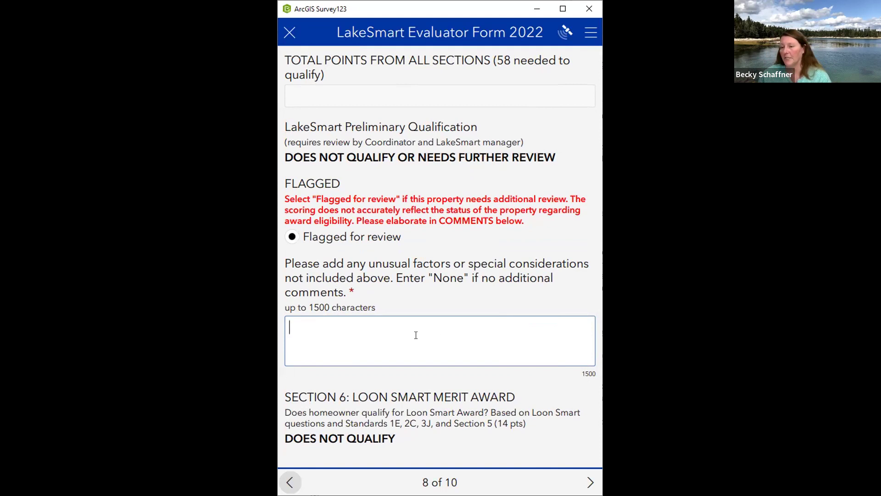
scroll(388, 327, "up", 1)
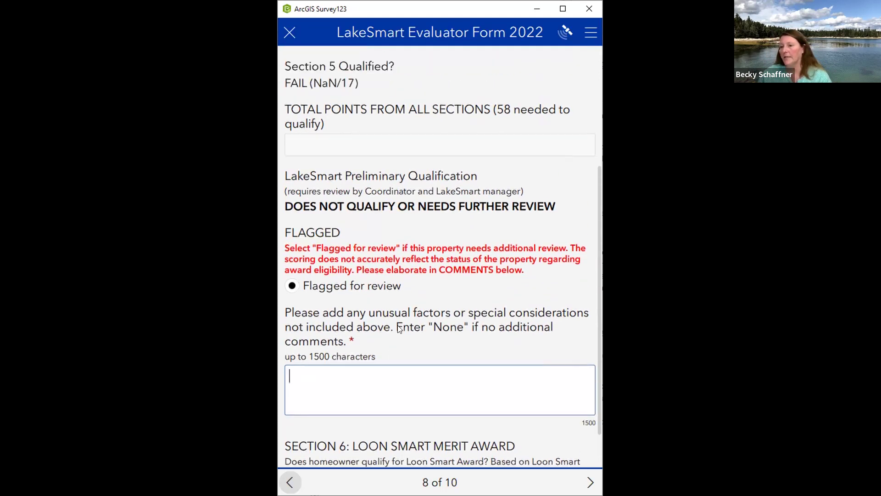
scroll(397, 326, "down", 1)
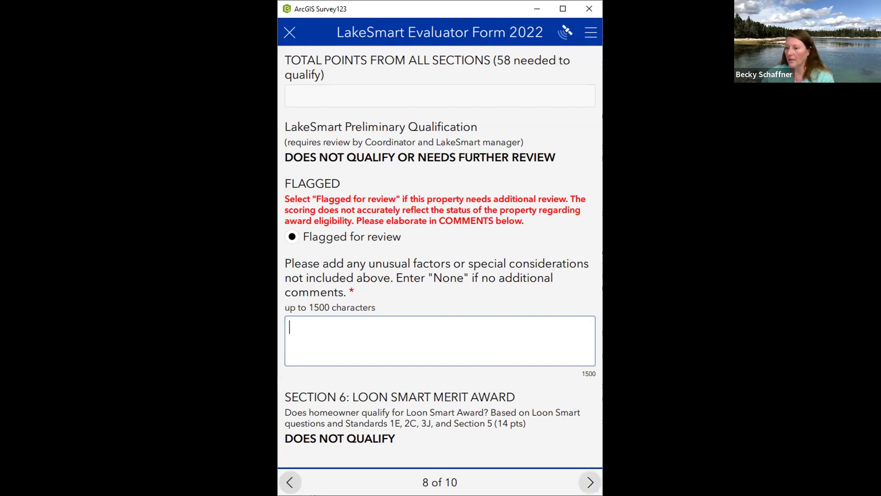
left_click(590, 482)
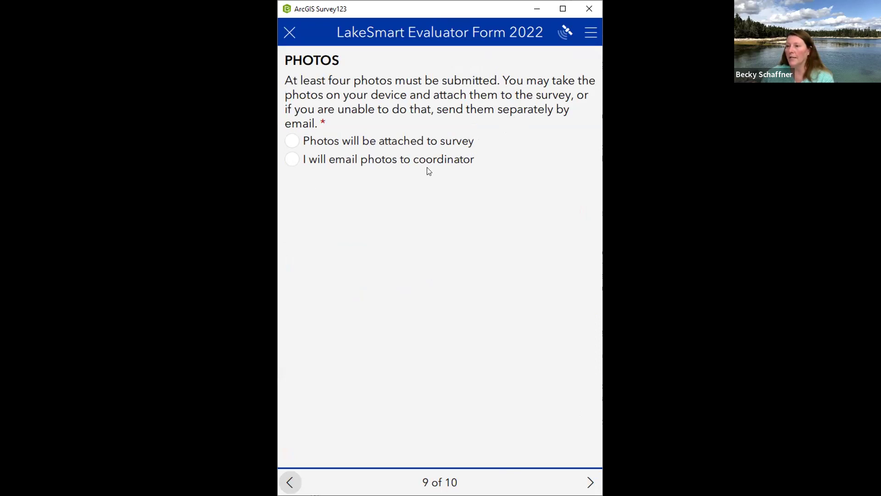
Select 'Photos will be attached to survey' and answer Yes to submitting additional photos
left_click(292, 142)
scroll(515, 123, "down", 3)
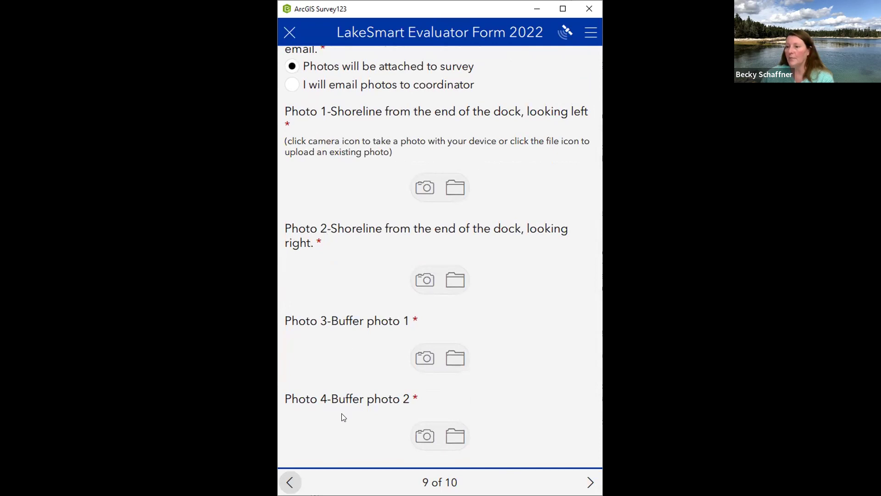
scroll(363, 292, "down", 3)
scroll(362, 292, "up", 5)
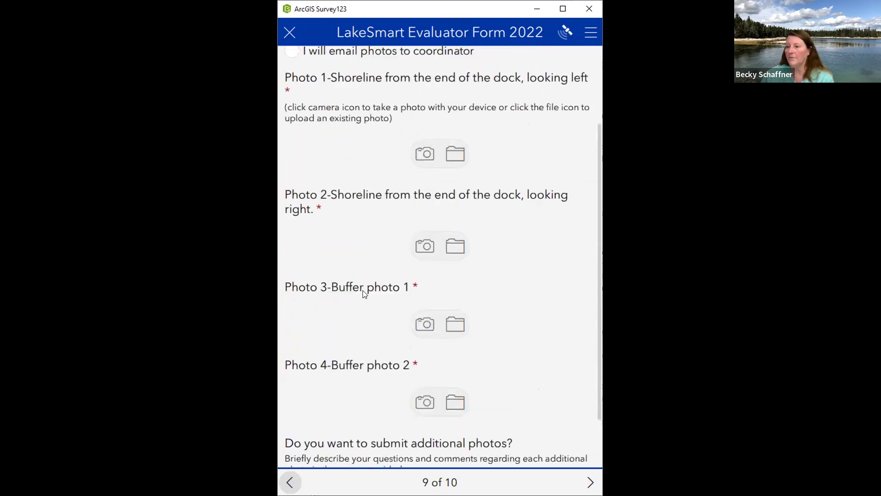
scroll(363, 292, "down", 4)
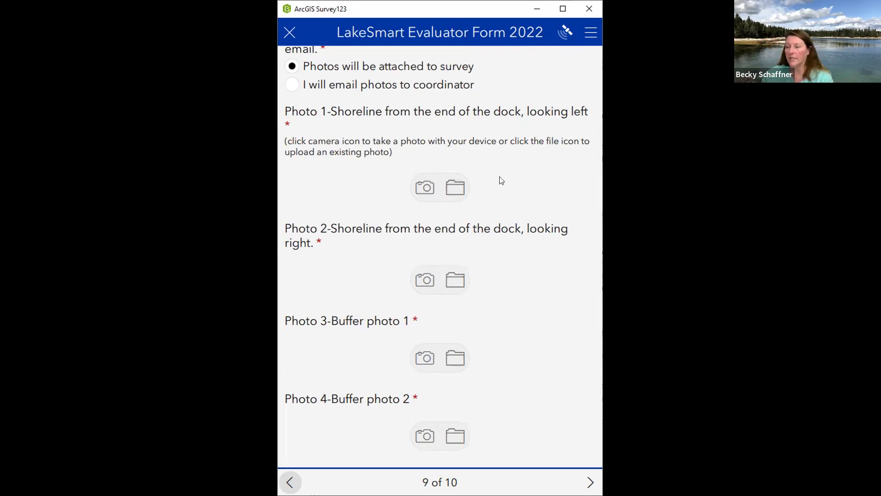
scroll(519, 179, "down", 3)
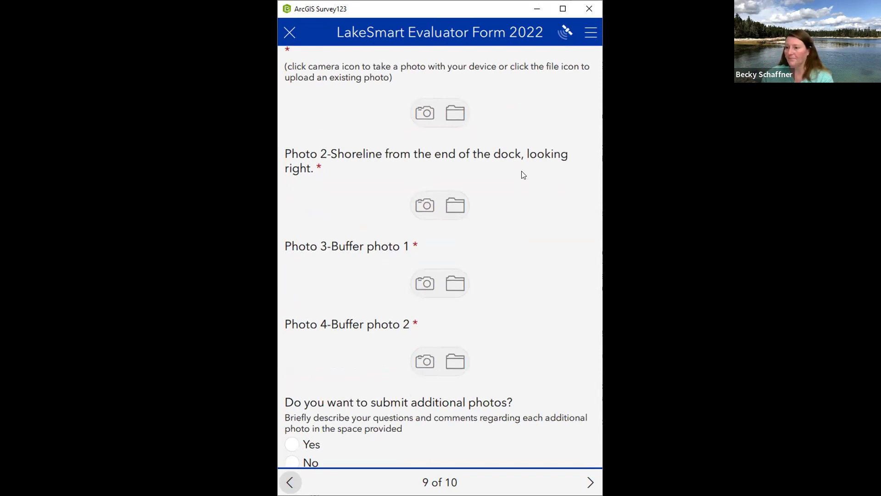
scroll(524, 175, "down", 1)
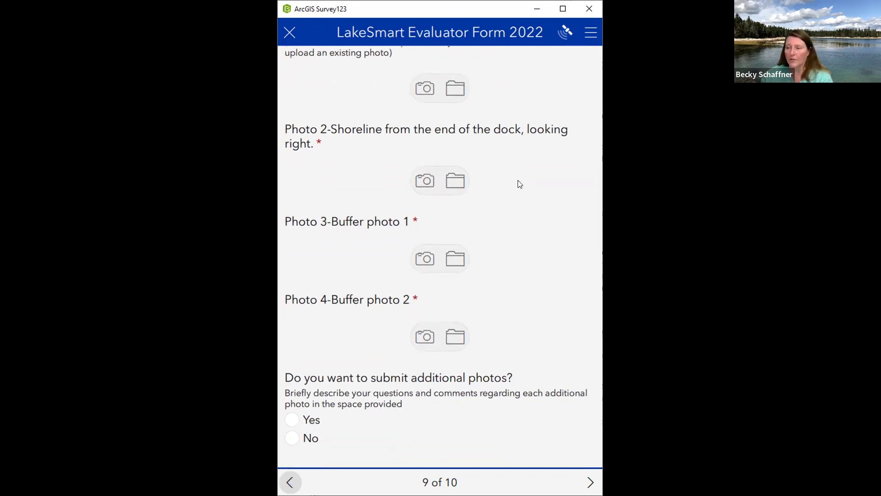
scroll(518, 185, "up", 1)
scroll(518, 185, "up", 3)
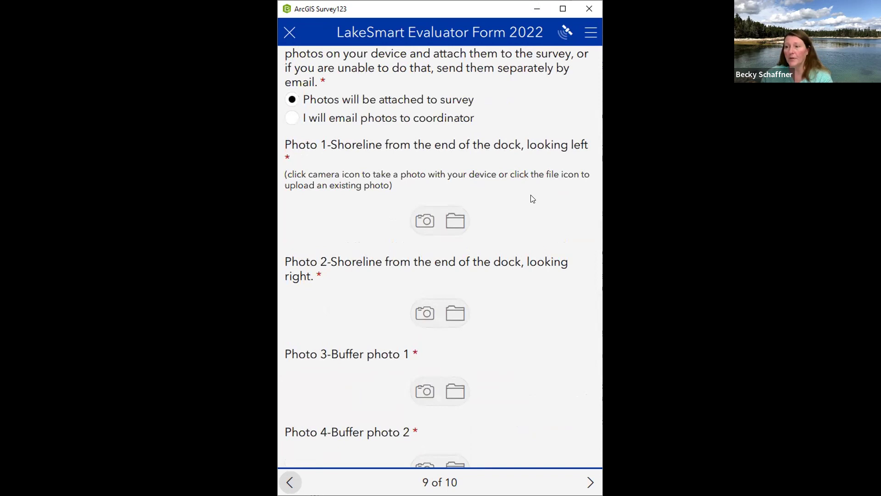
scroll(532, 199, "down", 2)
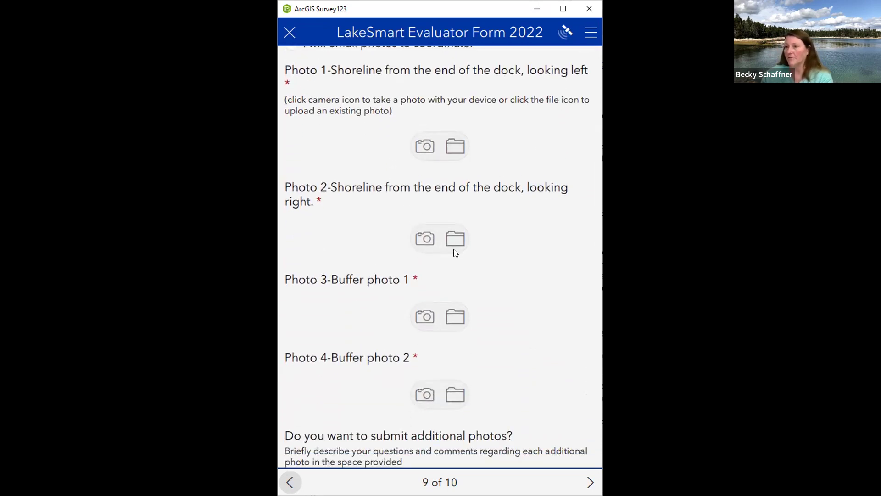
scroll(500, 254, "down", 2)
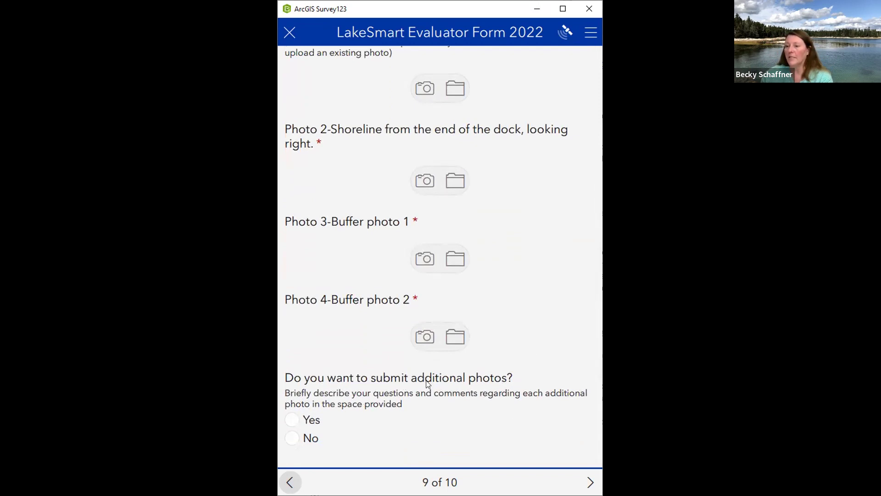
left_click(296, 421)
Click through the Photo 5–7 description fields, answer Yes to emailing extra photos, and advance to Evaluator Data
scroll(346, 297, "down", 5)
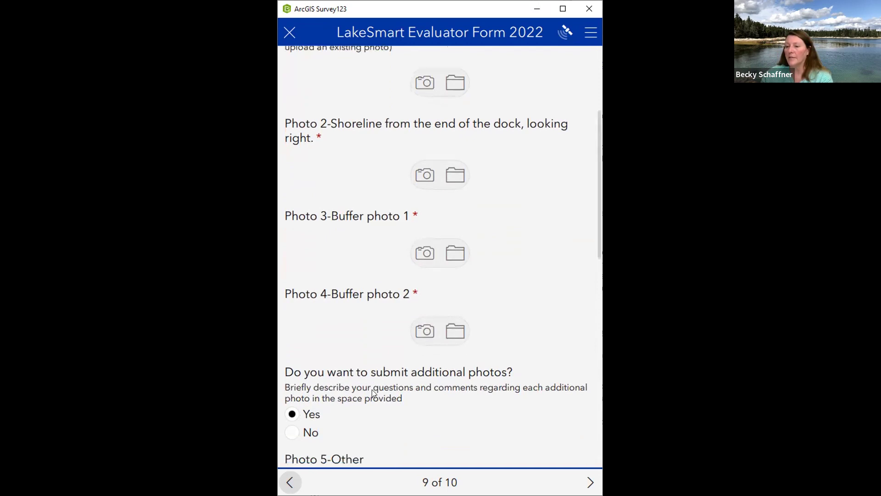
scroll(347, 275, "down", 2)
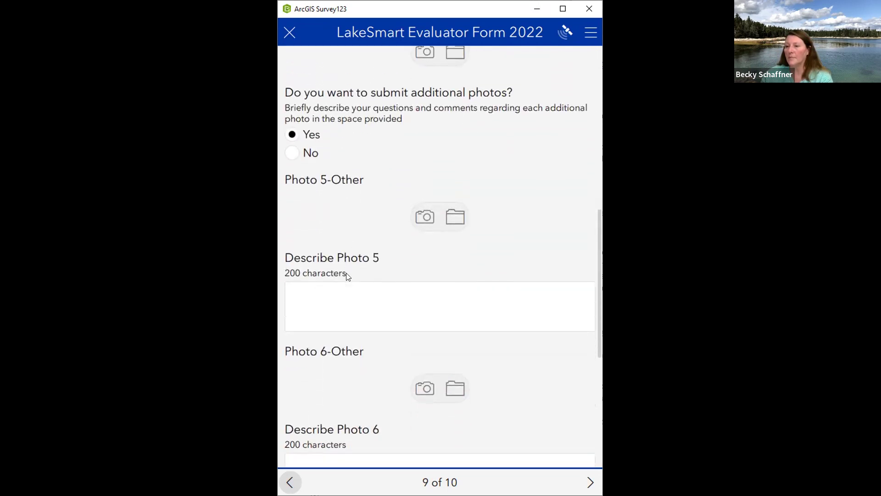
scroll(352, 230, "down", 7)
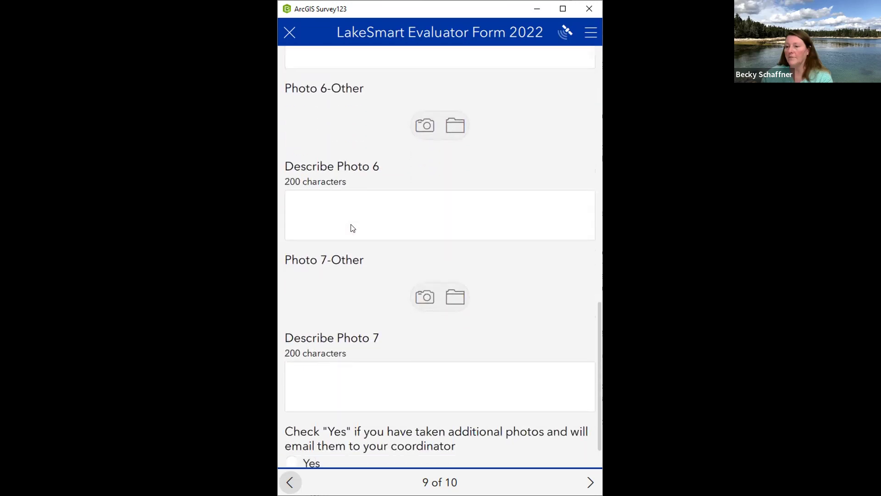
scroll(354, 259, "up", 3)
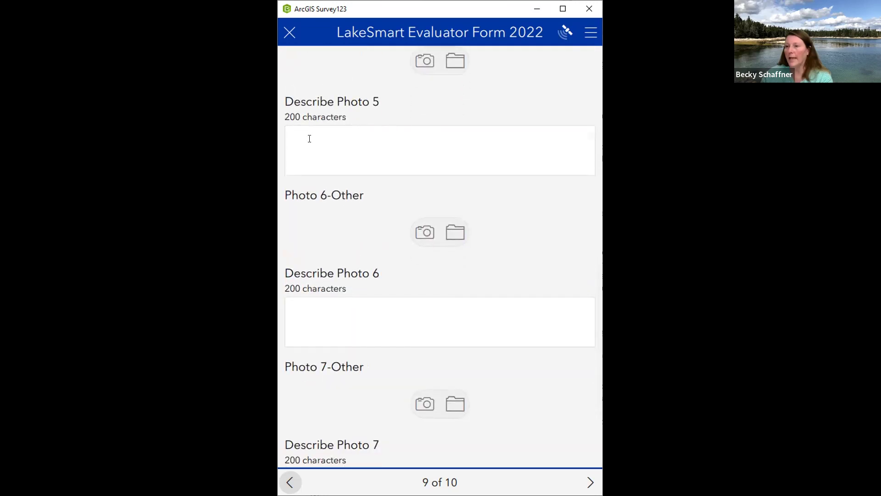
left_click(309, 139)
left_click(358, 312)
scroll(354, 344, "down", 3)
left_click(338, 358)
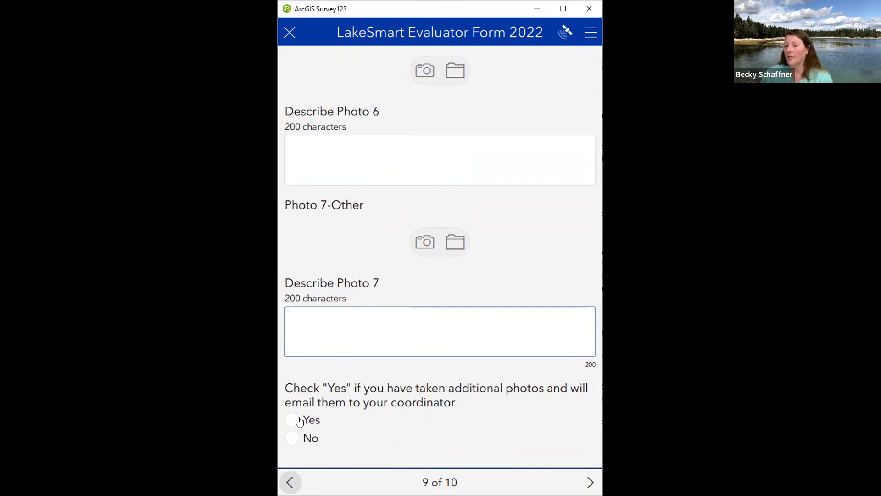
left_click(316, 419)
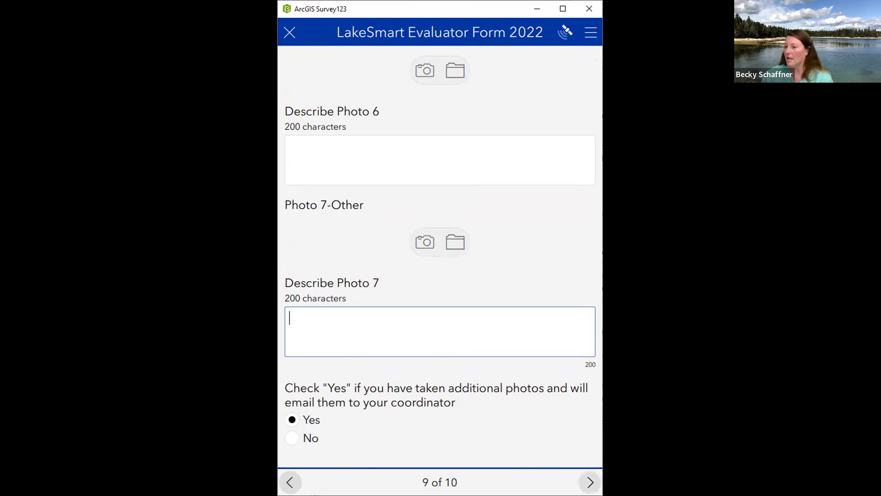
left_click(590, 482)
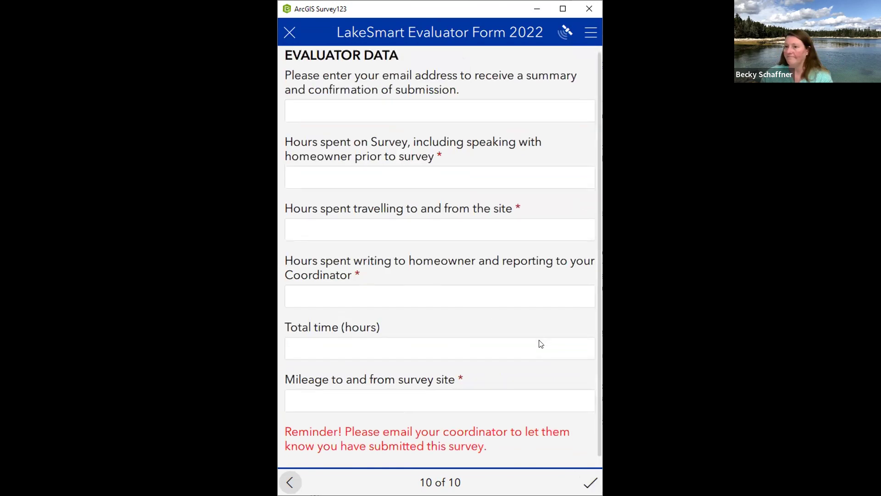
Enter 1 hour spent on the survey on the Evaluator Data page
scroll(540, 344, "down", 1)
scroll(565, 138, "up", 1)
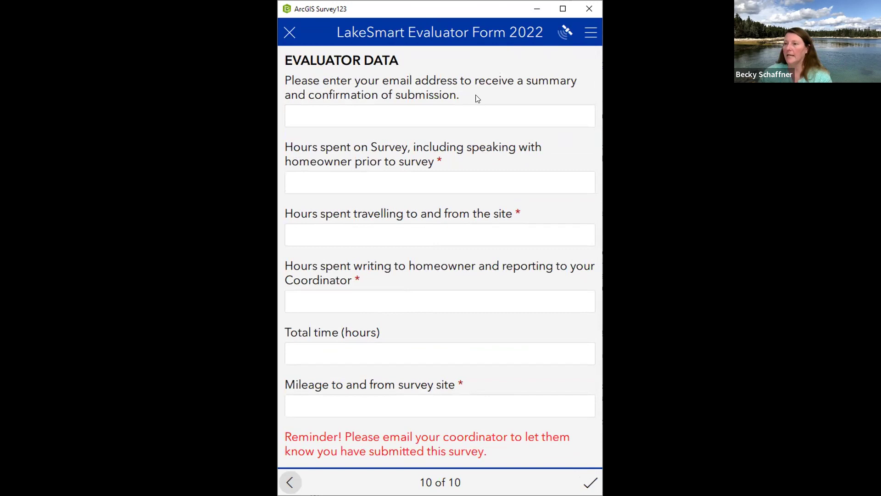
left_click(420, 119)
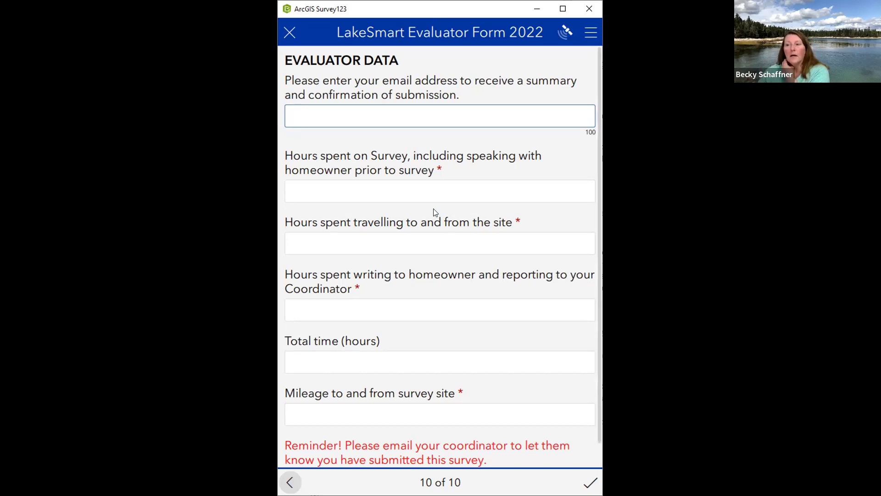
left_click(389, 195)
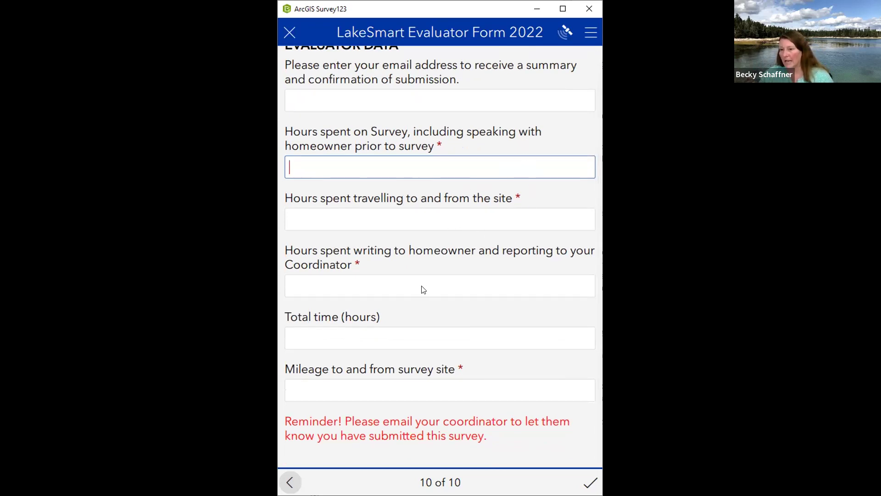
left_click(314, 344)
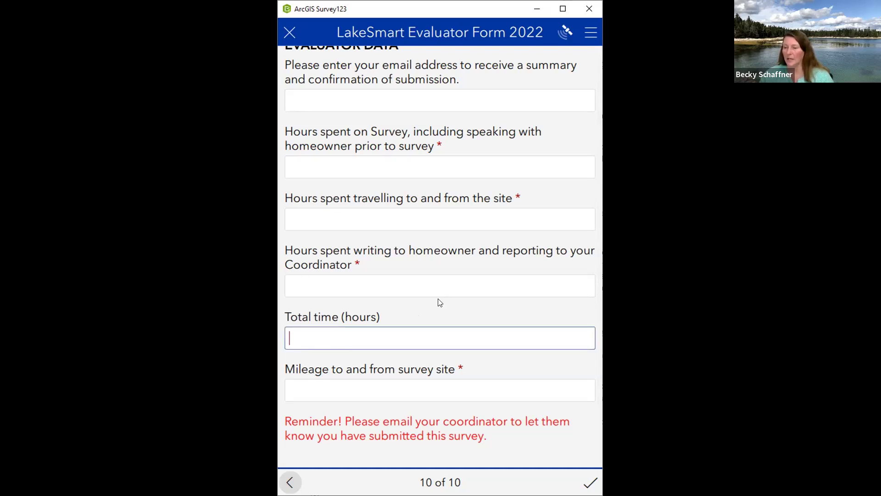
left_click(345, 173)
type("1")
Enter 2 hours travelling and 1 hour reporting, confirming the 4-hour total
left_click(339, 231)
type("2")
left_click(332, 285)
type("1")
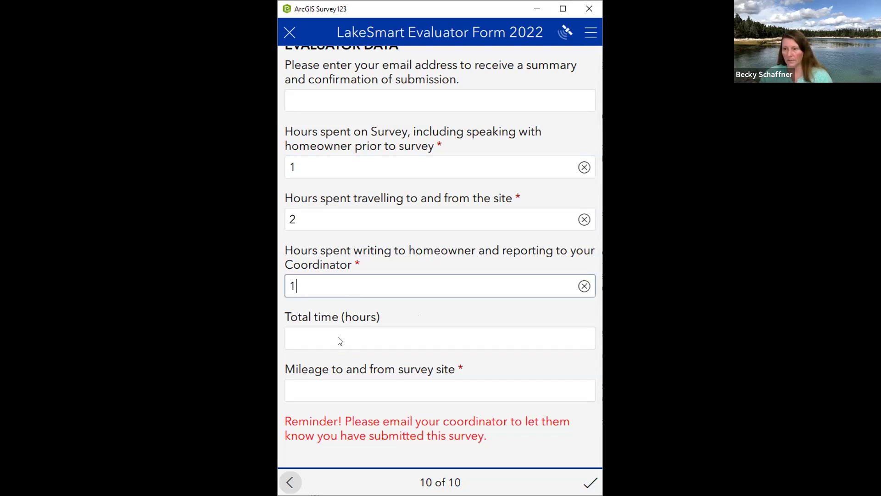
left_click(339, 344)
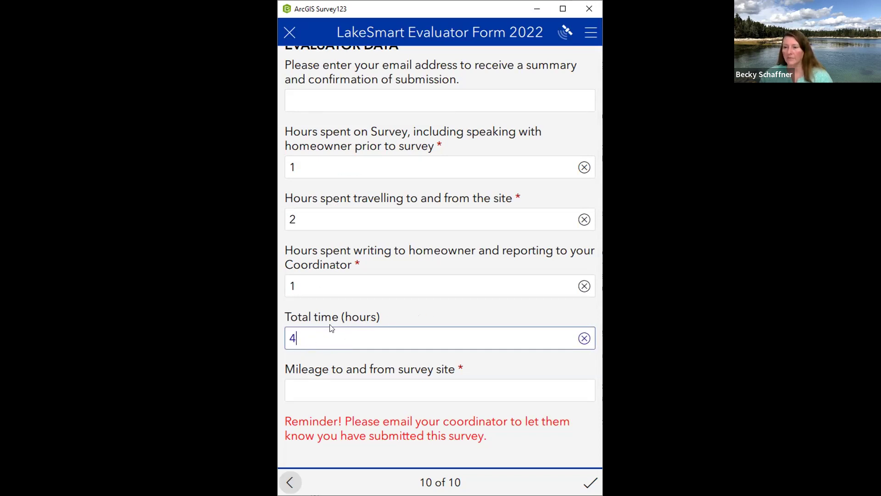
double_click(307, 341)
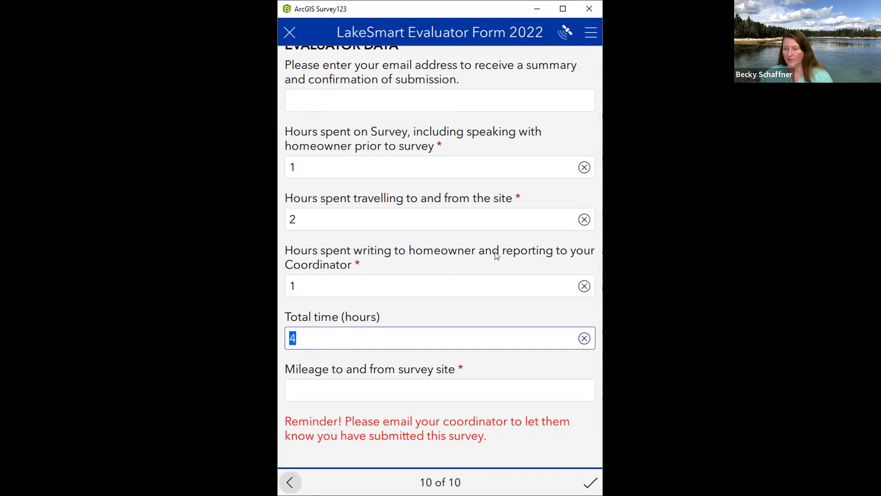
left_click(384, 390)
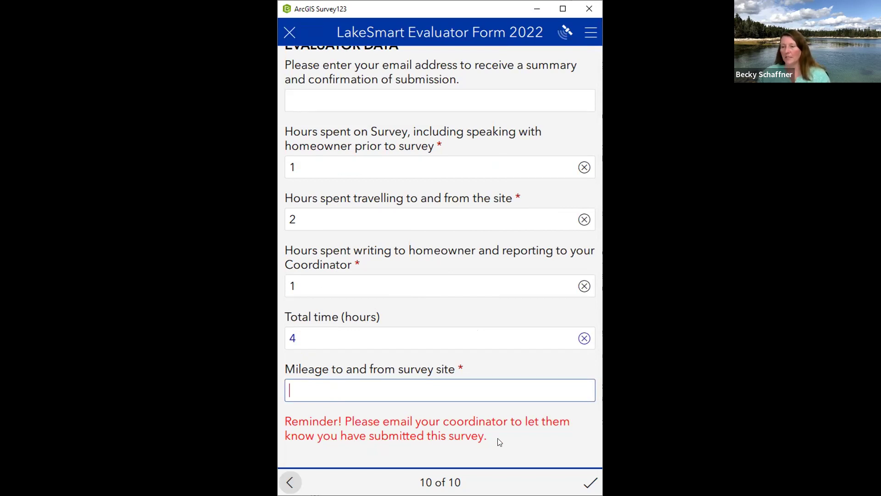
Go back two pages to page 8, Scoring and Notes
scroll(502, 436, "up", 1)
scroll(504, 436, "down", 1)
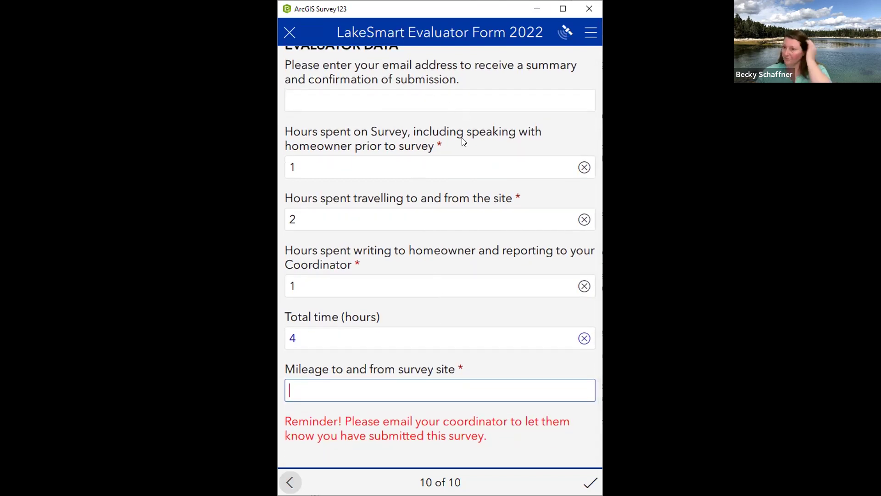
scroll(462, 142, "up", 1)
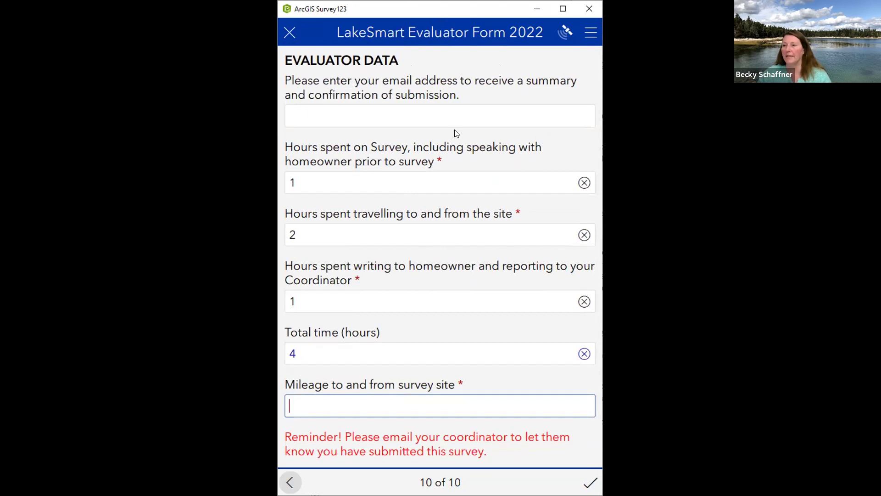
left_click(294, 479)
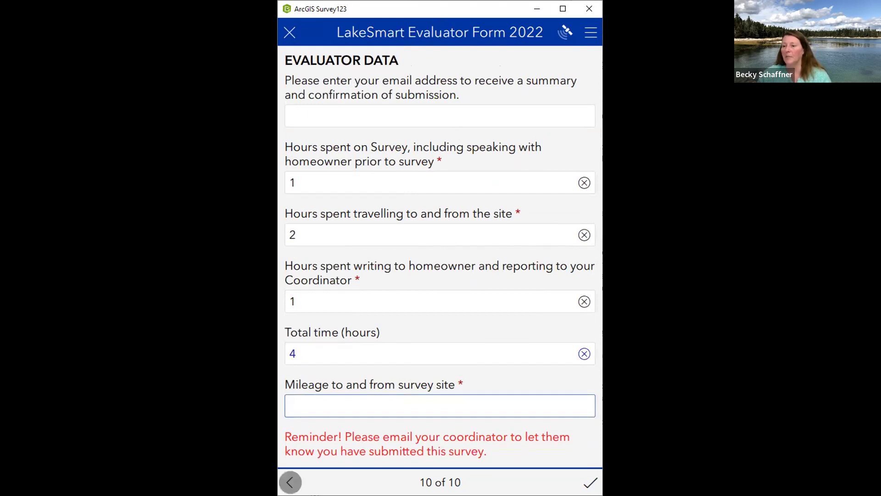
left_click(299, 475)
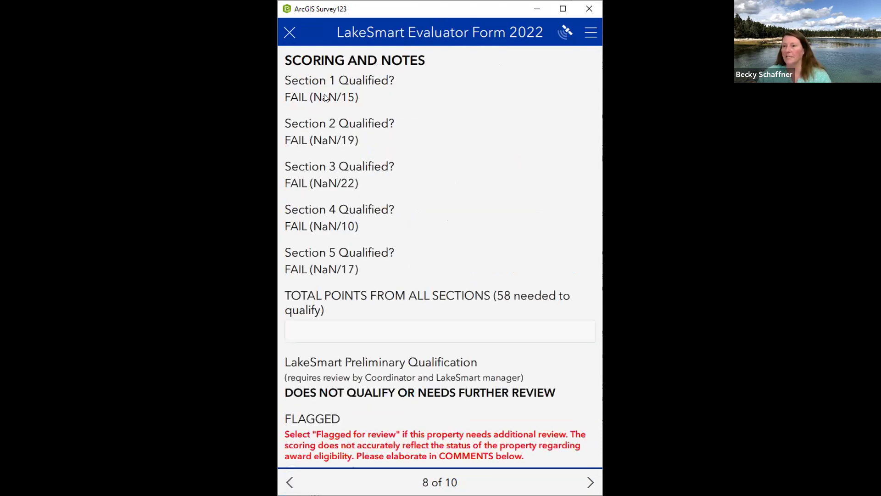
Close the unfinished form with Save in Drafts, then go to the Drafts list
left_click(288, 33)
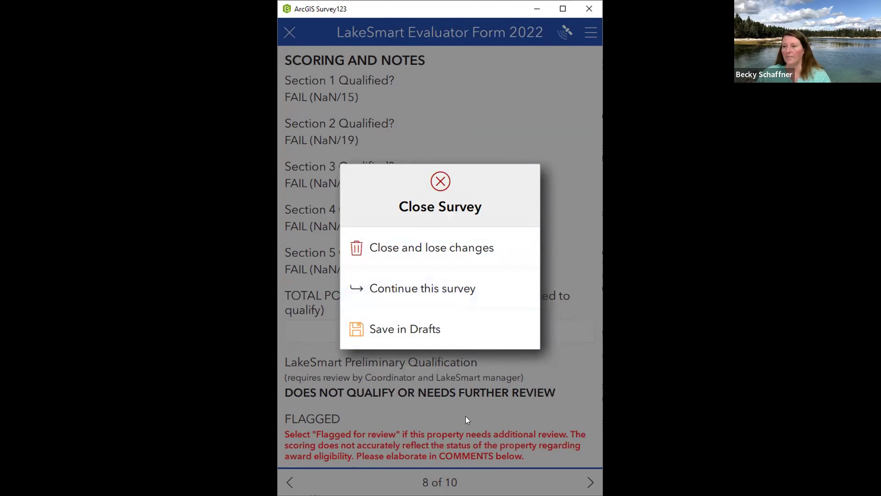
left_click(397, 334)
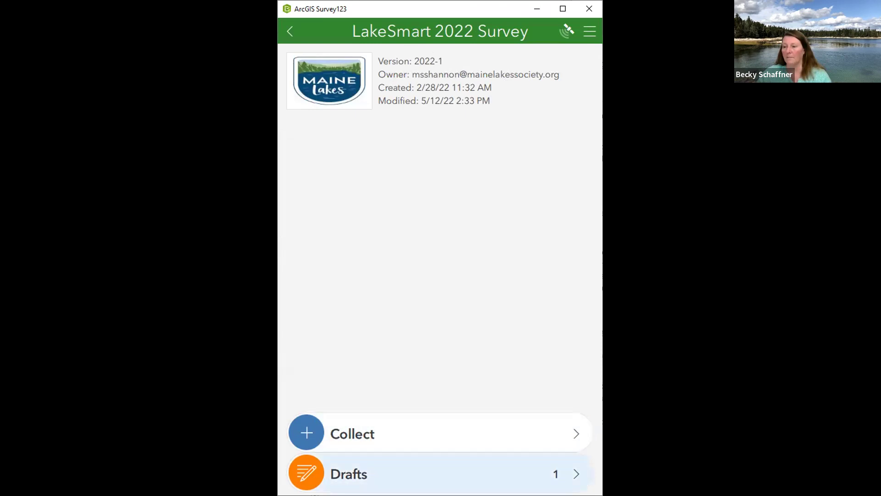
left_click(375, 473)
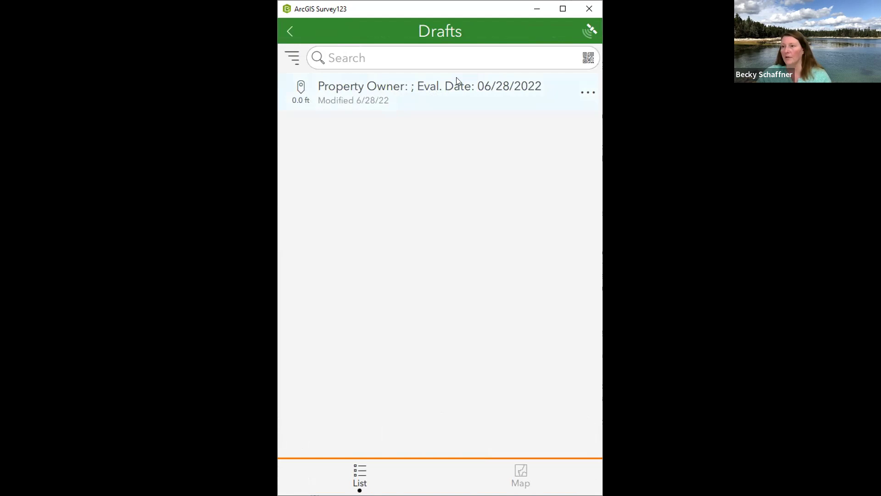
Reopen the saved draft and page forward to the Section 3 page
left_click(412, 90)
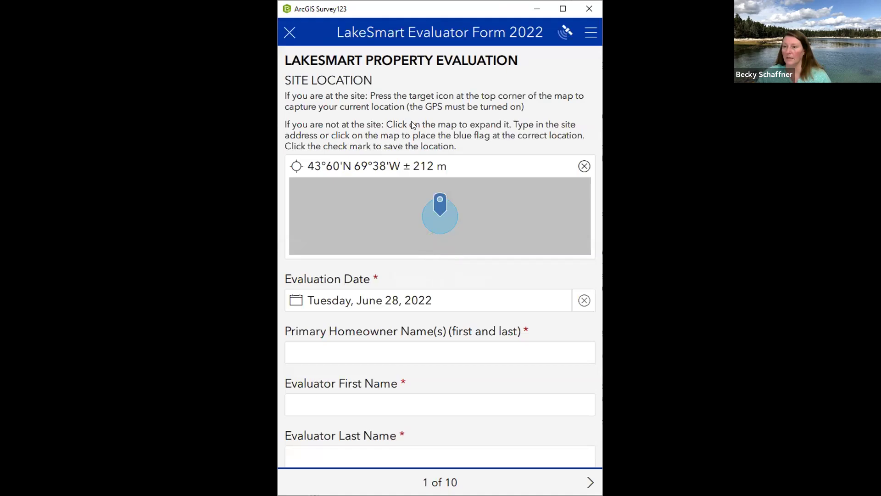
scroll(435, 124, "down", 5)
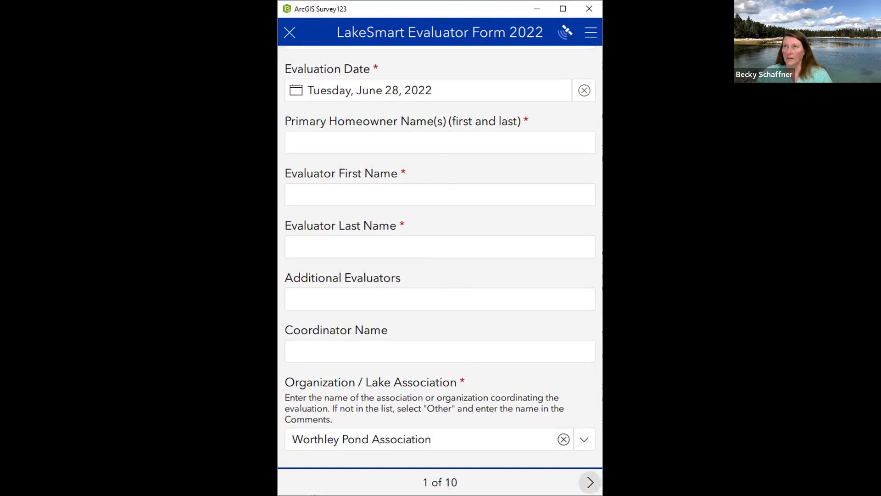
left_click(590, 482)
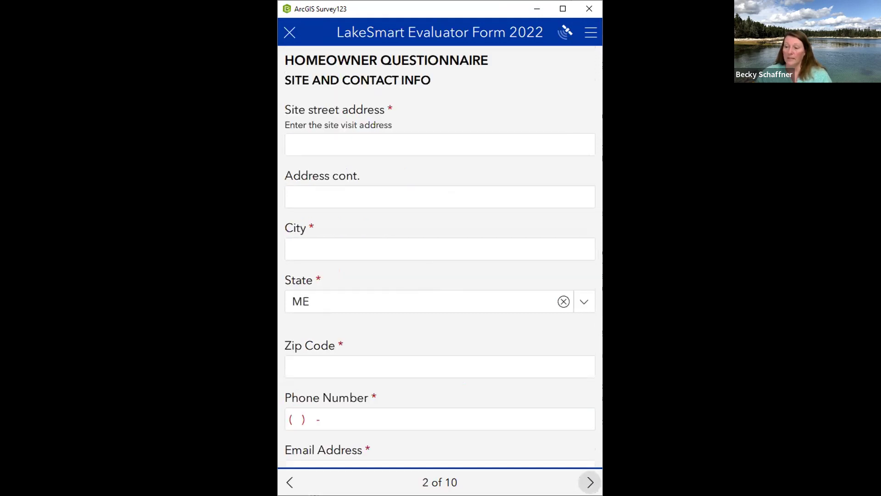
left_click(590, 482)
left_click(590, 482)
left_click(589, 482)
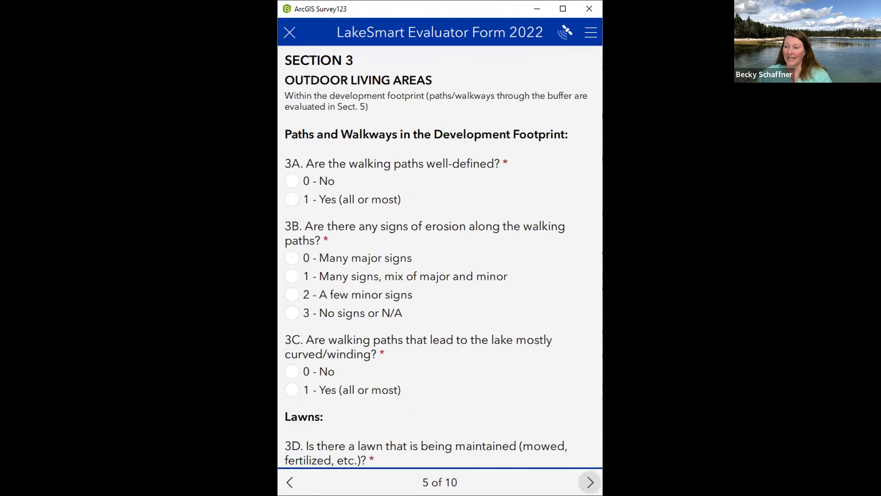
Continue to page 10, Evaluator Data, and attempt to submit the survey
left_click(589, 482)
left_click(589, 482)
left_click(590, 482)
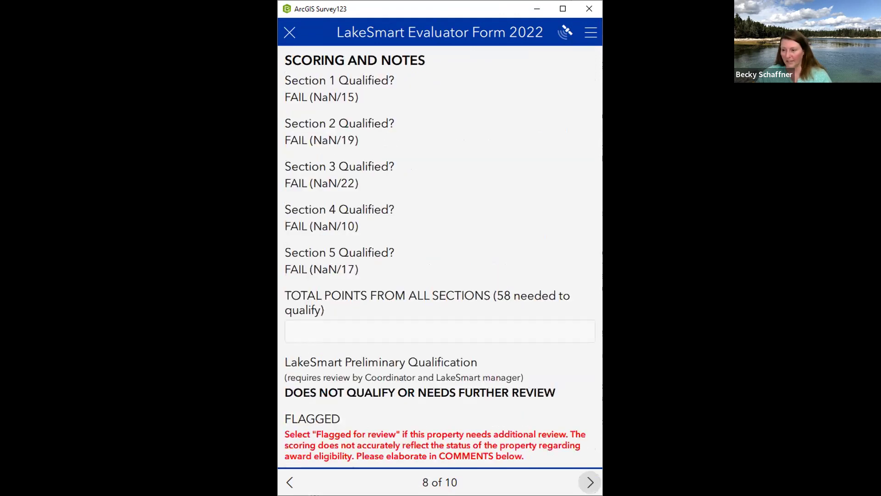
left_click(590, 482)
left_click(590, 482)
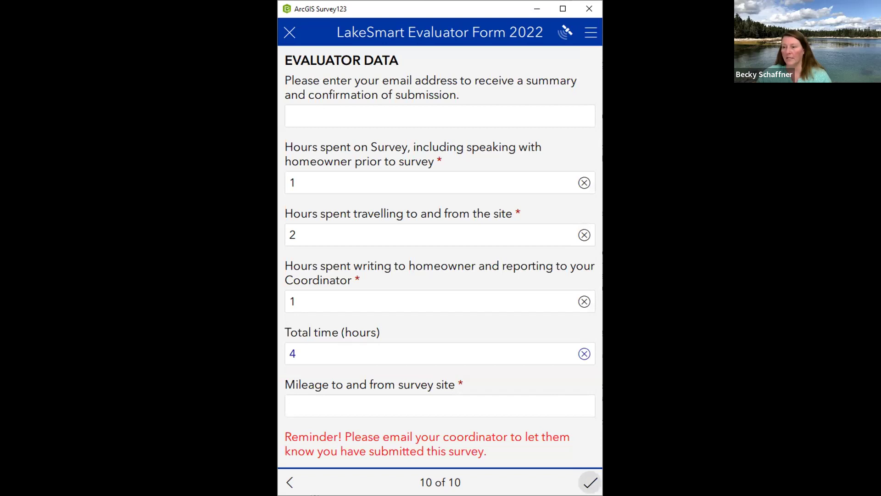
left_click(590, 482)
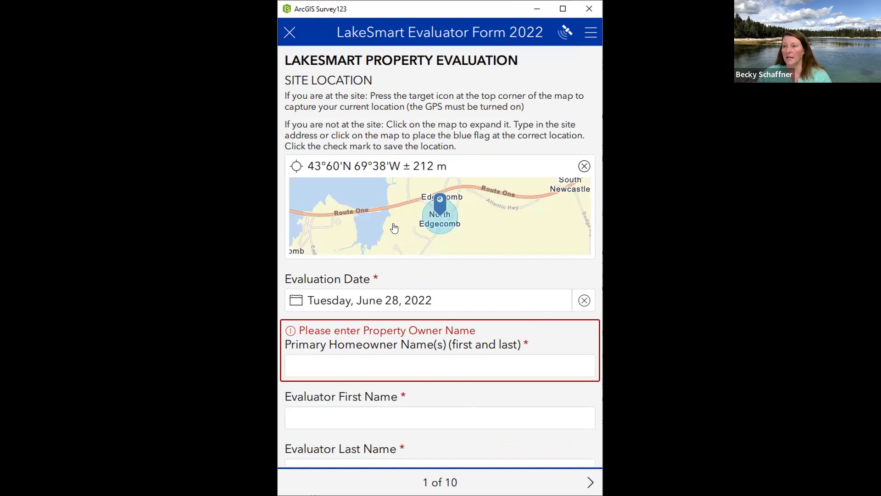
Enter the homeowner's full name in the Primary Homeowner Name field
left_click(360, 374)
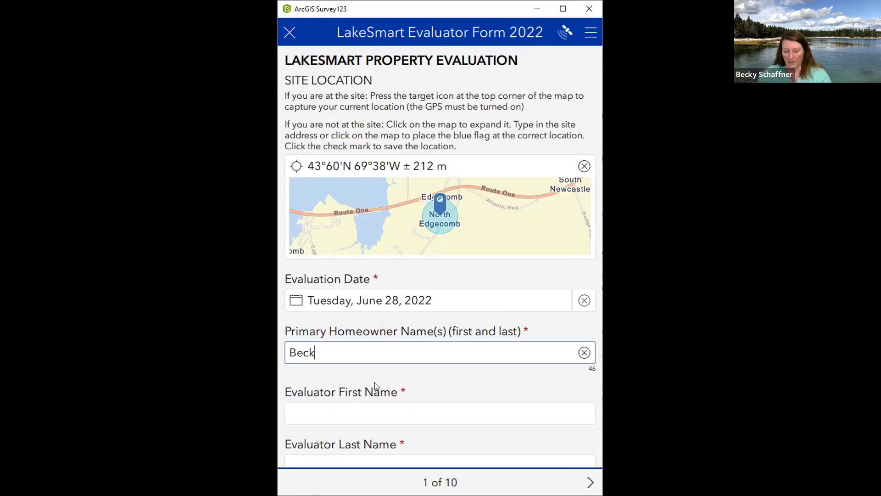
key("Tab")
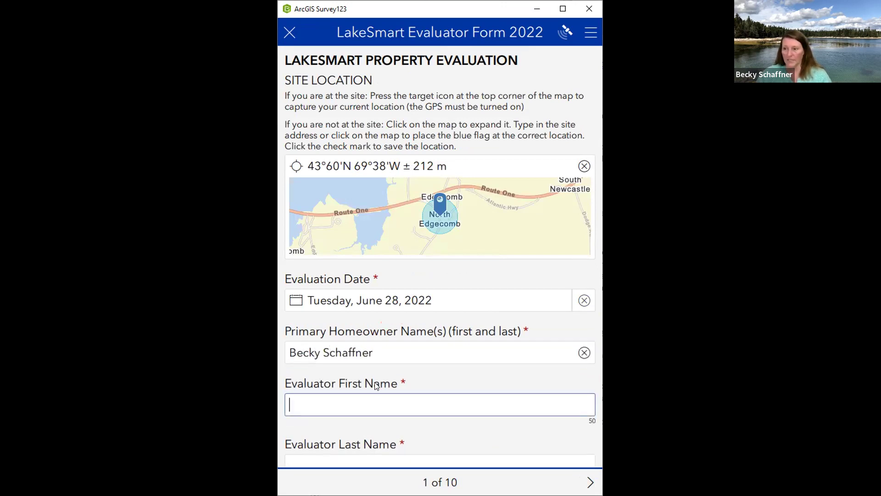
scroll(418, 355, "down", 2)
scroll(418, 357, "down", 3)
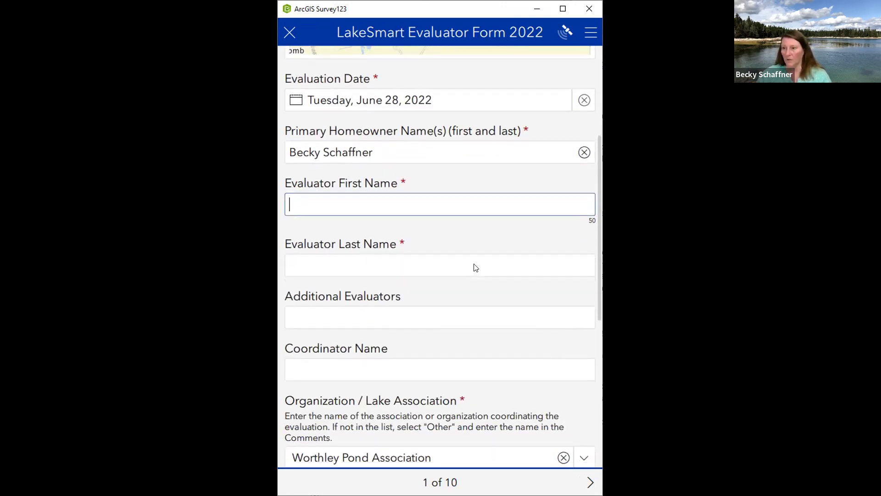
scroll(476, 267, "down", 2)
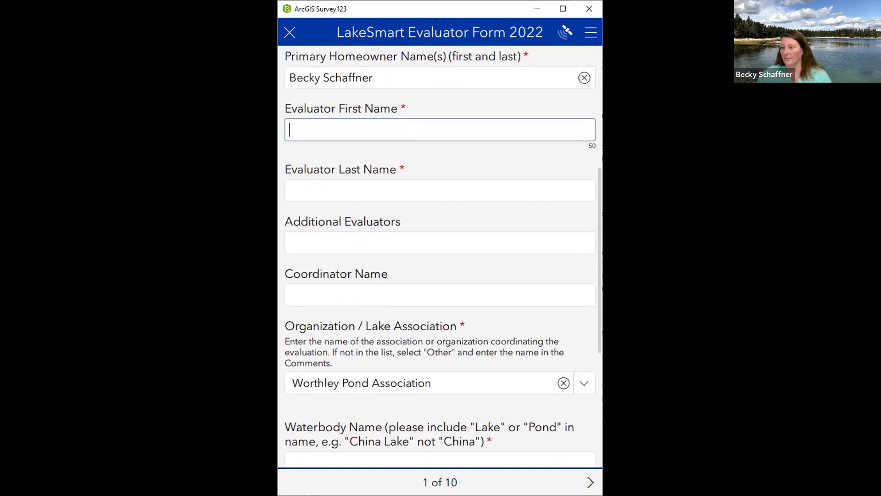
Page forward through the form to page 10, Evaluator Data
left_click(591, 481)
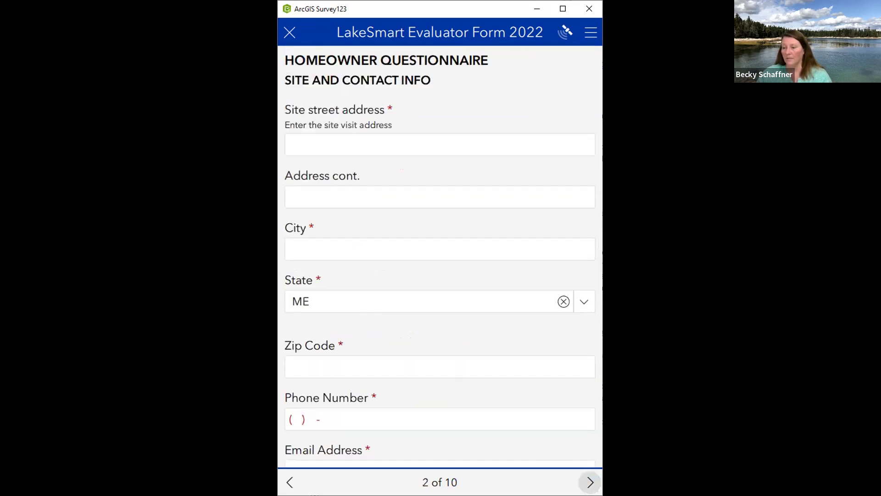
left_click(591, 482)
left_click(590, 482)
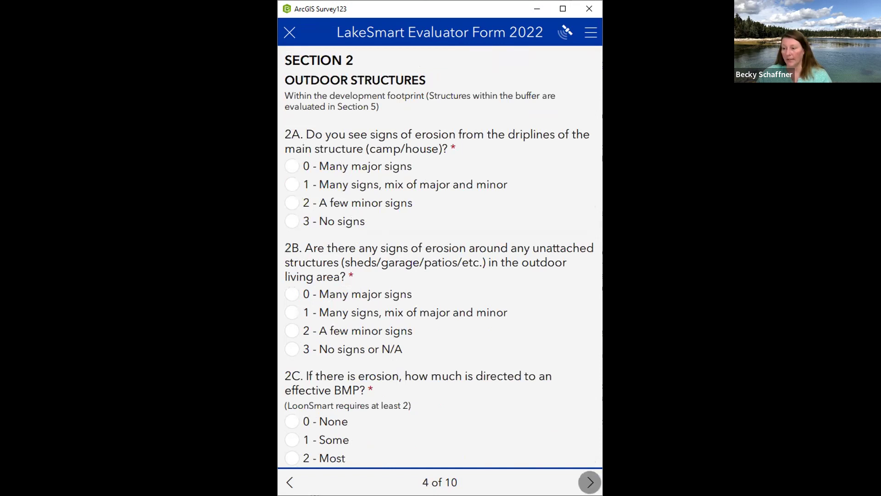
left_click(591, 482)
left_click(591, 482)
left_click(591, 482)
left_click(590, 482)
left_click(591, 482)
left_click(590, 482)
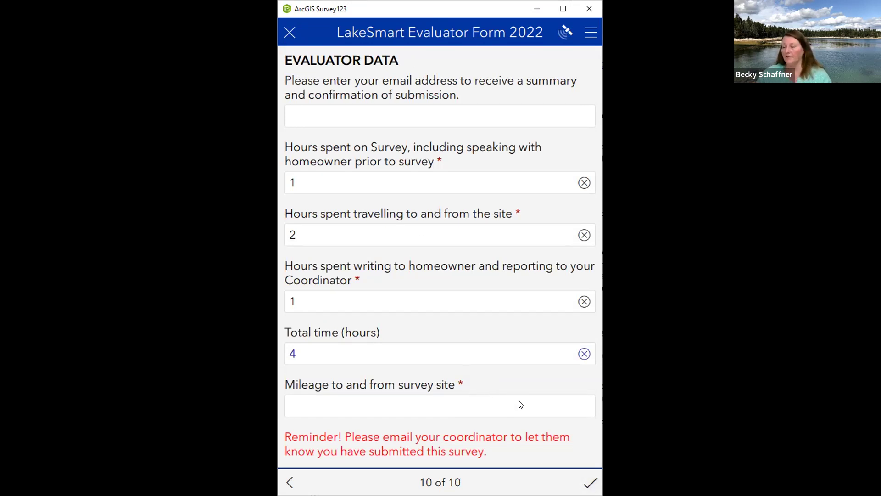
left_click(590, 481)
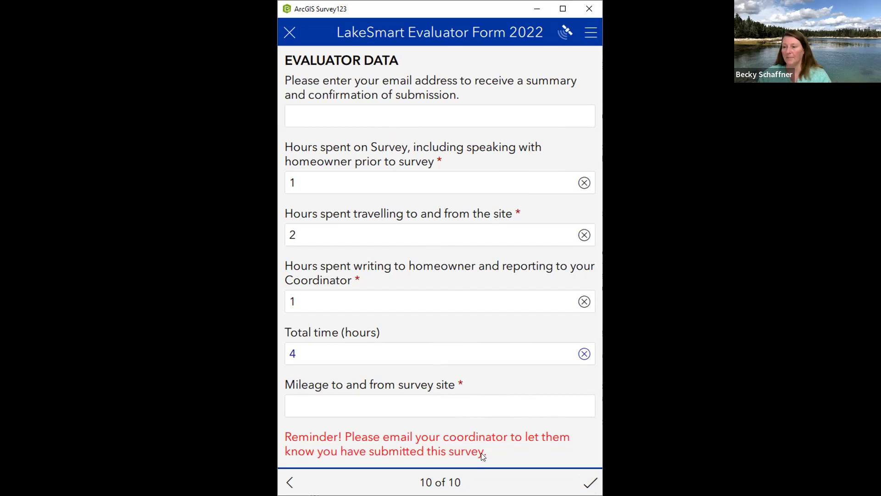
Save the form with the homeowner name to Drafts, then reopen that draft entry
left_click(294, 36)
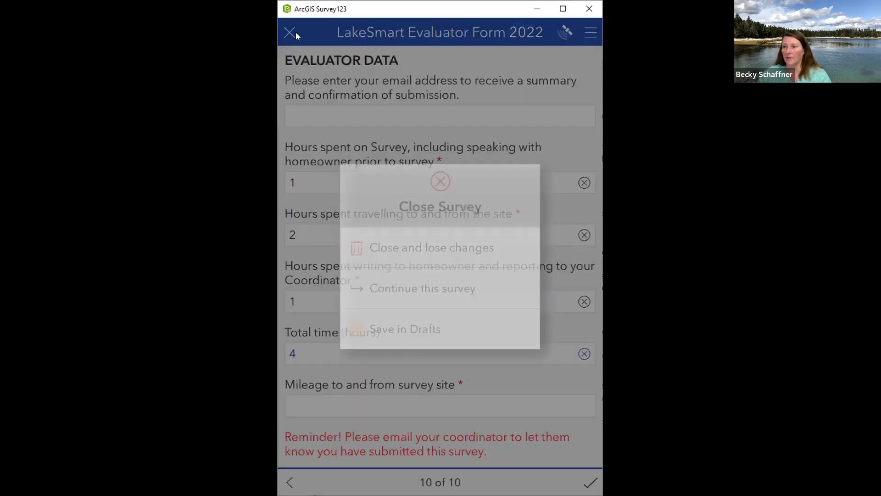
left_click(399, 342)
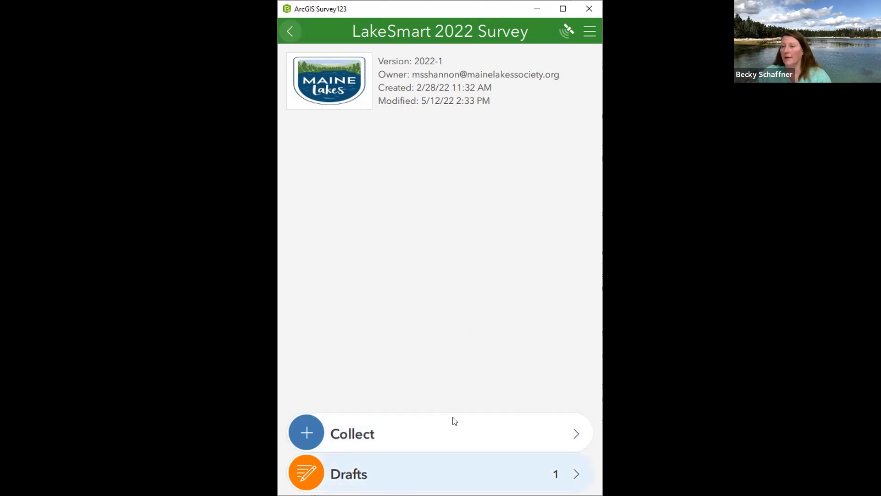
left_click(459, 473)
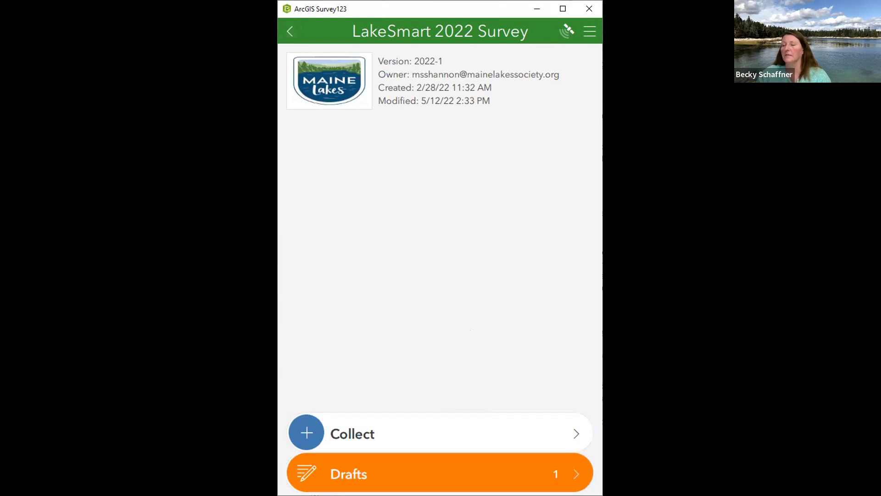
left_click(394, 91)
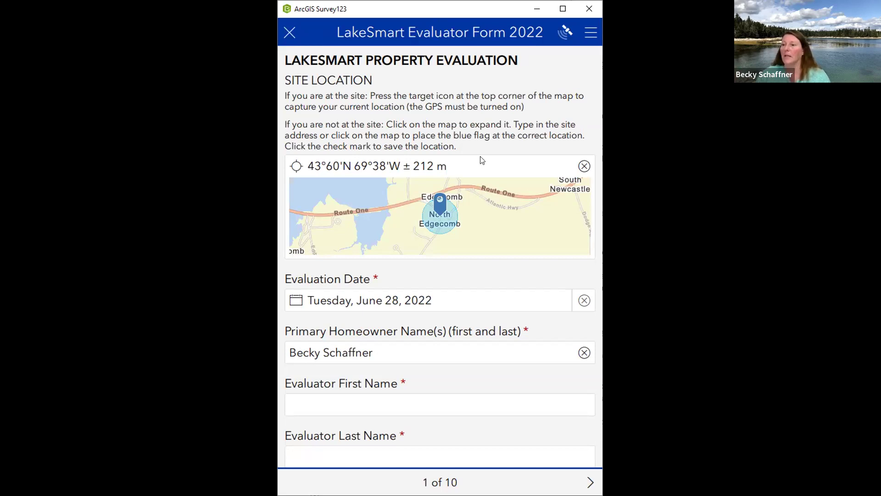
Close the reopened draft and return to the LakeSmart 2022 Survey page showing 1 draft
scroll(522, 381, "down", 2)
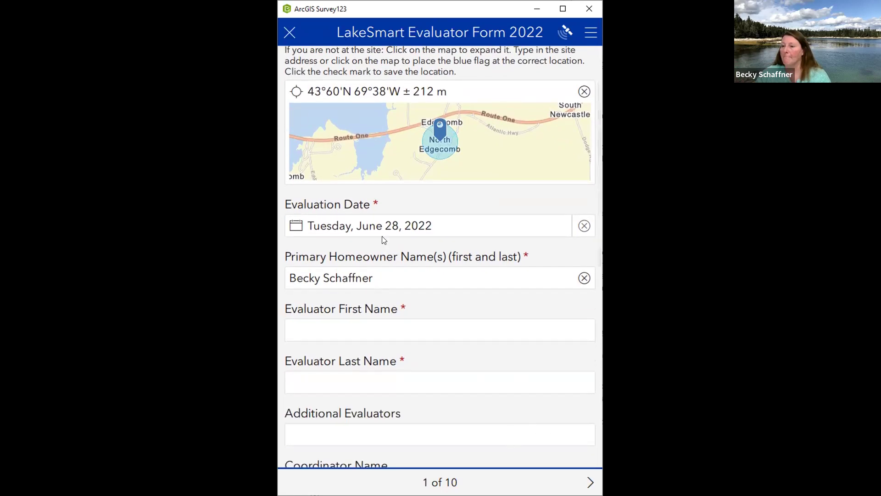
left_click(289, 33)
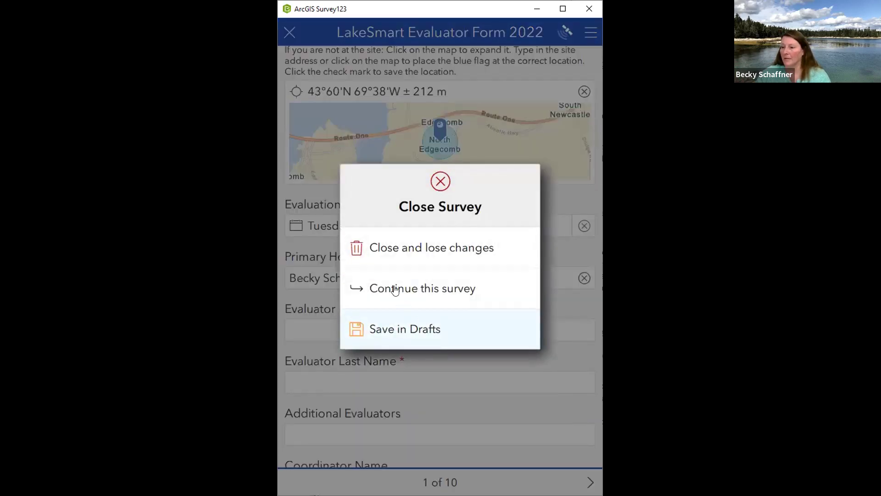
left_click(423, 248)
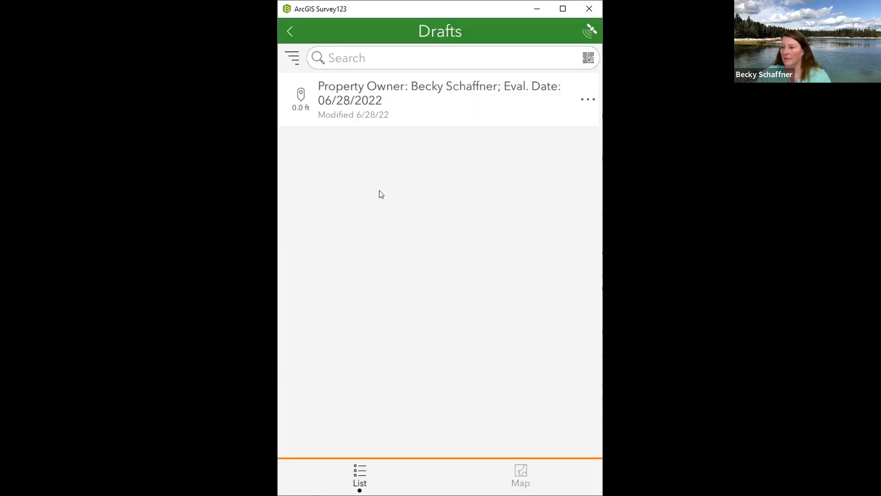
left_click(290, 32)
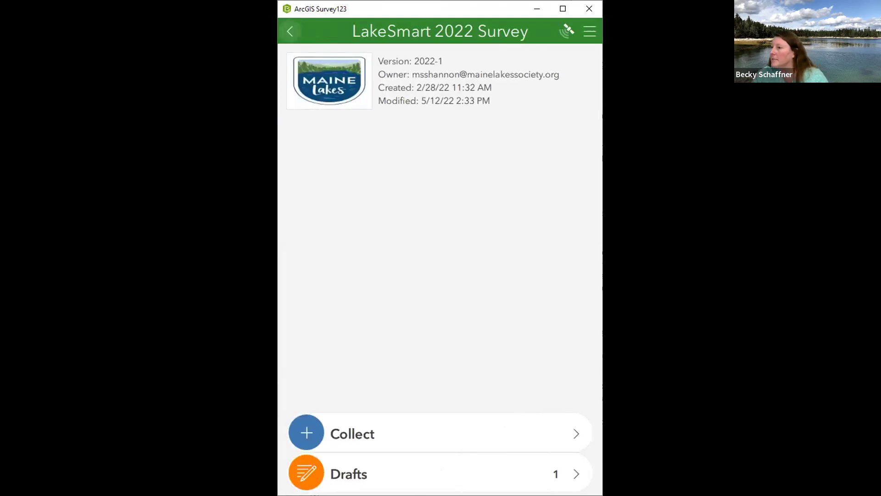
left_click(206, 247)
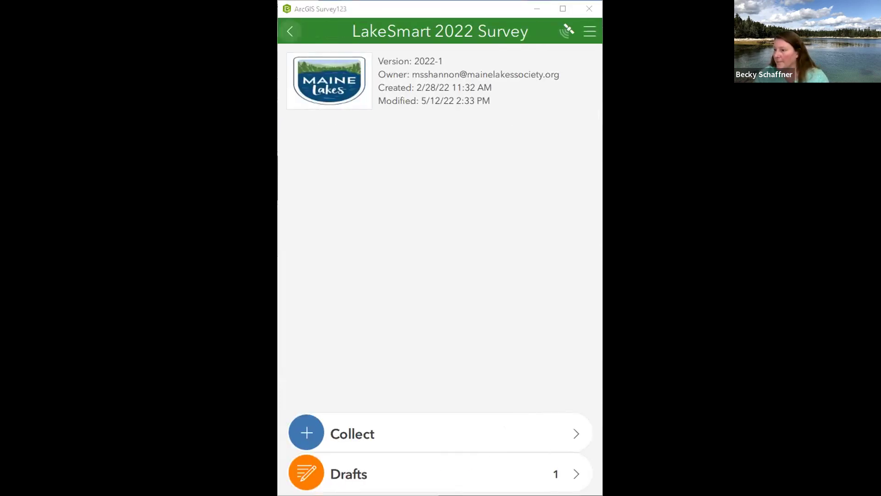
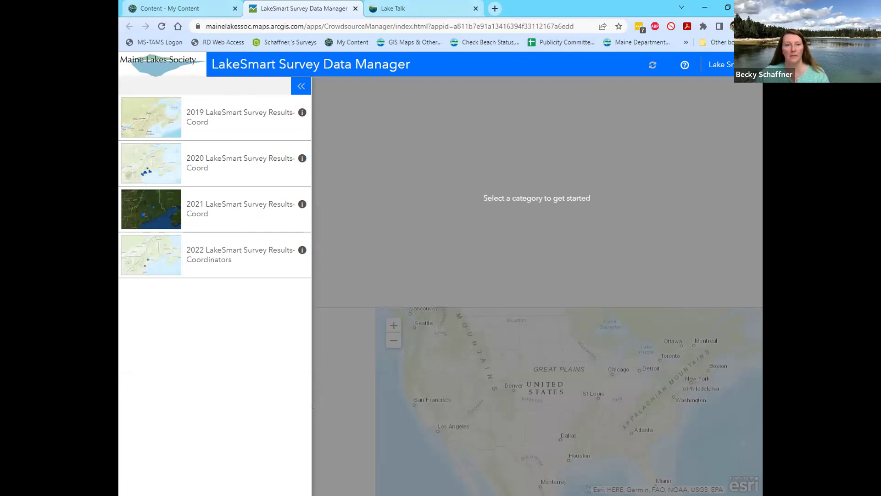
Maximize the browser window showing the LakeSmart Survey Data Manager's 2019–2022 result categories
key("super+Up")
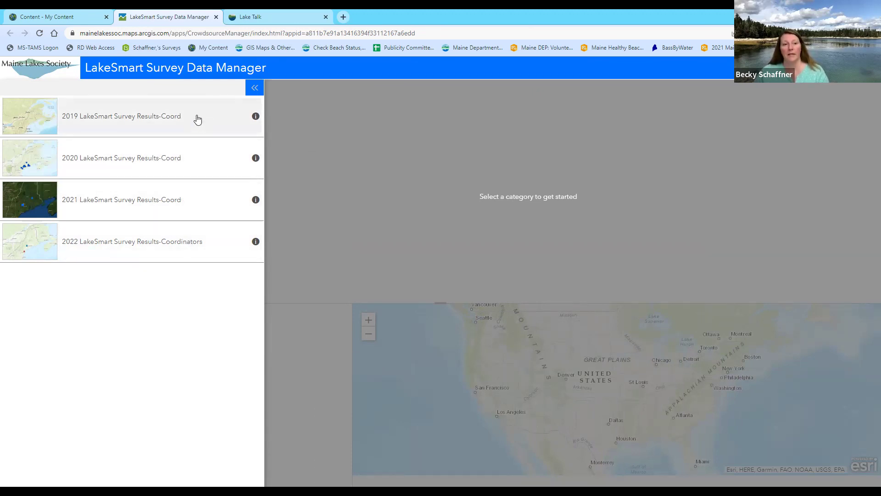
Open the 2022 LakeSmart Survey Results-Coordinators category, reloading the stalled page once
left_click(133, 251)
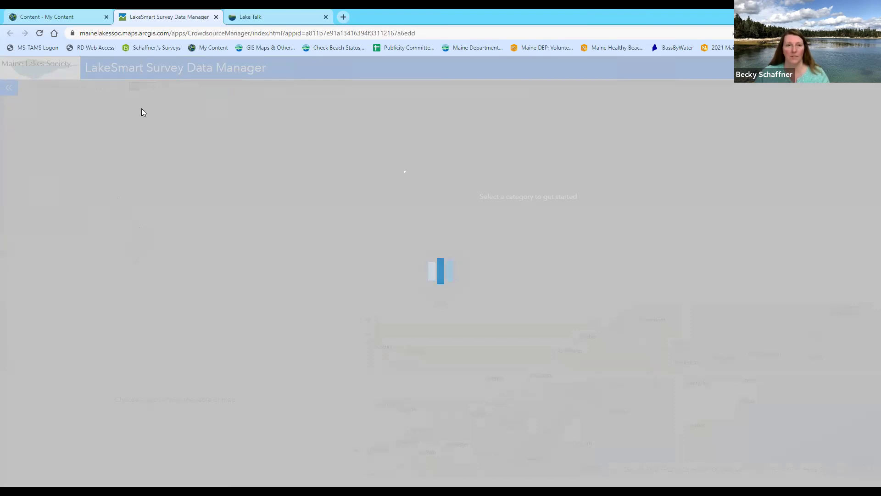
left_click(40, 32)
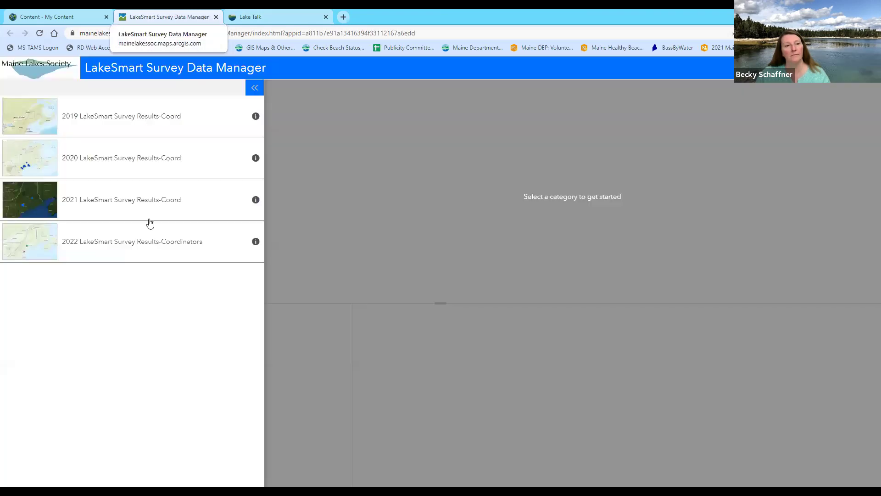
left_click(135, 242)
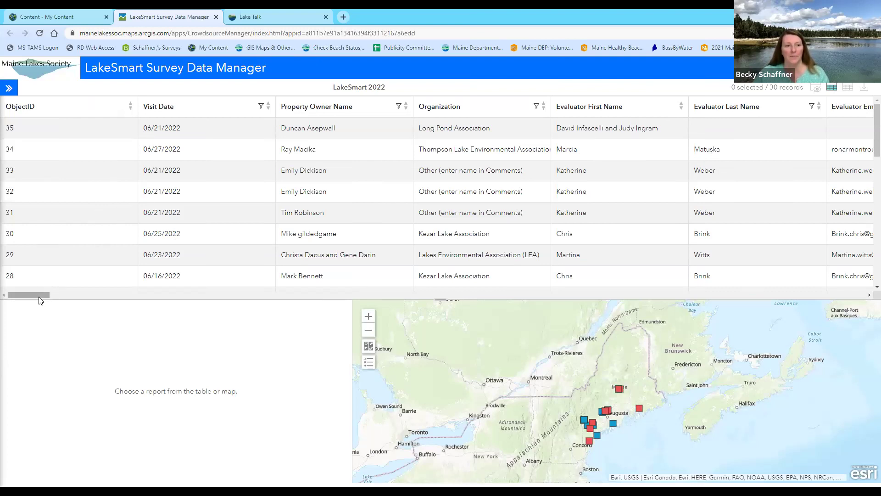
Filter Property Owner Name by one unique owner, leaving the 05/28/2022 Georges Pond record
left_click_drag(39, 298, 1, 305)
left_click(398, 107)
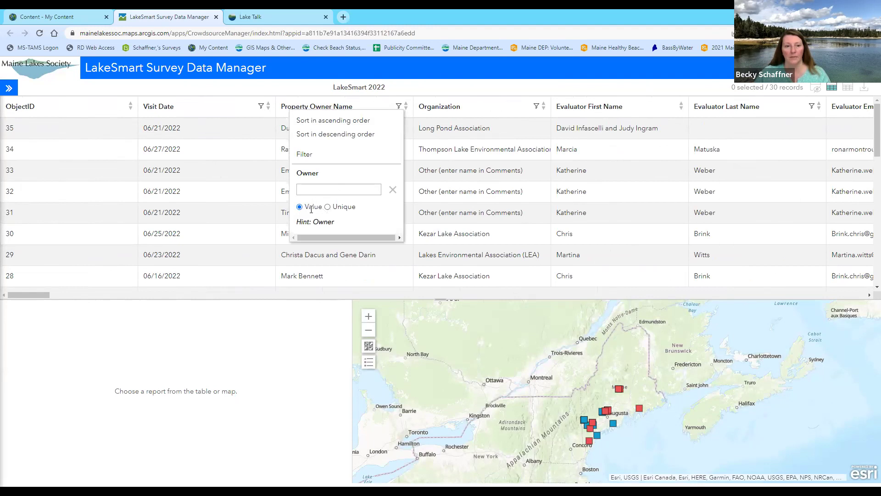
left_click(327, 207)
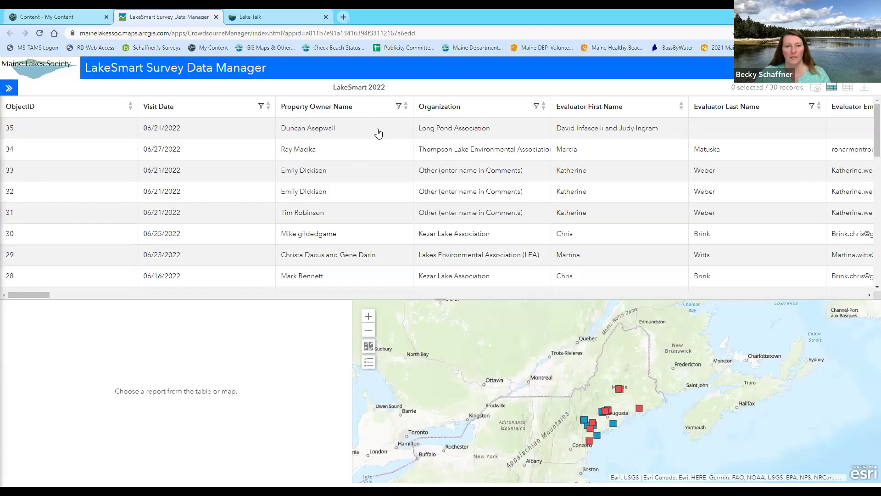
left_click(397, 107)
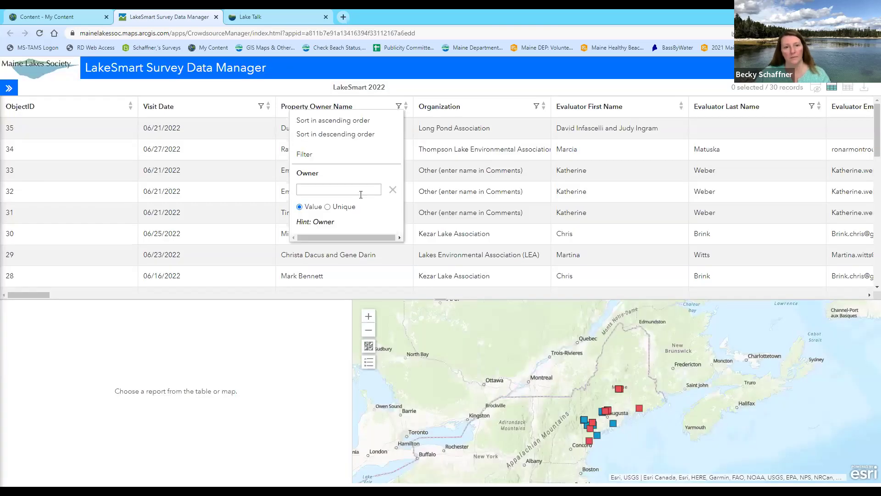
left_click(328, 207)
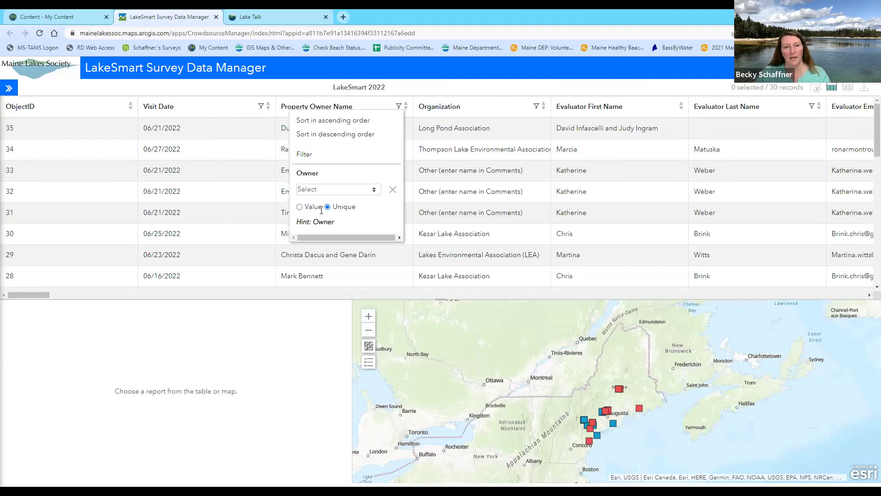
left_click(375, 190)
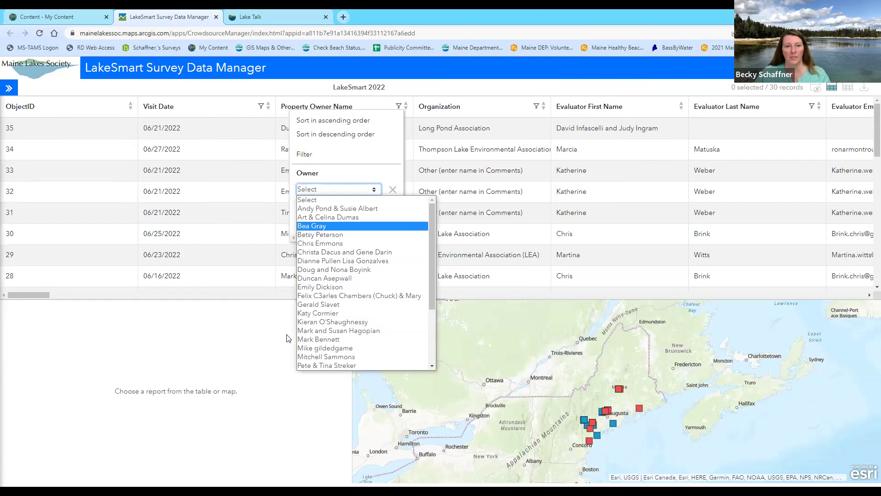
key("Return")
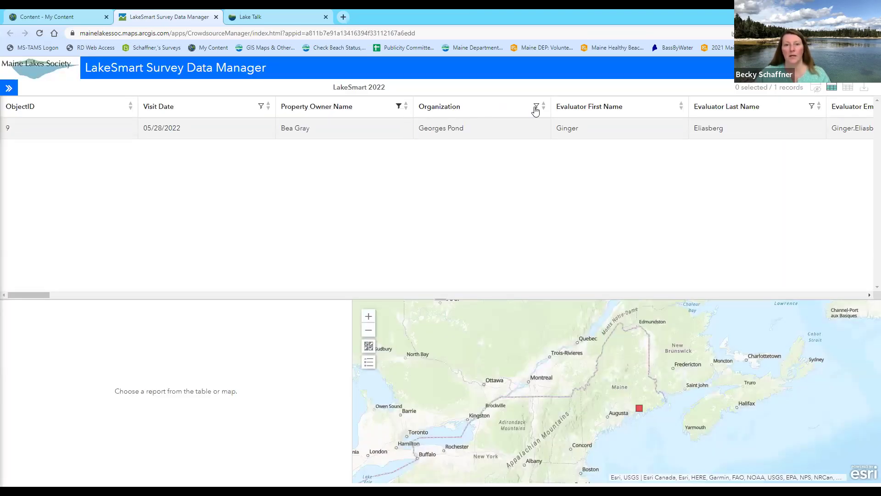
left_click_drag(33, 295, 4, 301)
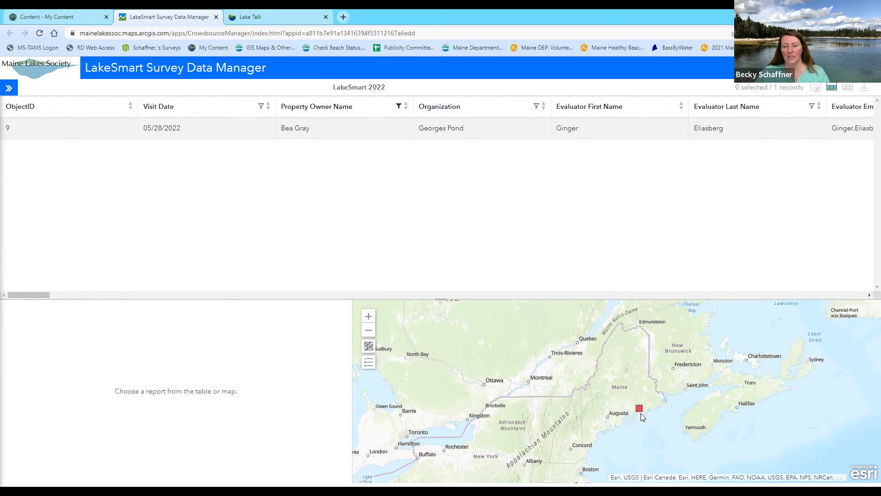
Open record 9 and read its details down to 57 total points and MLS Commendation
left_click(19, 128)
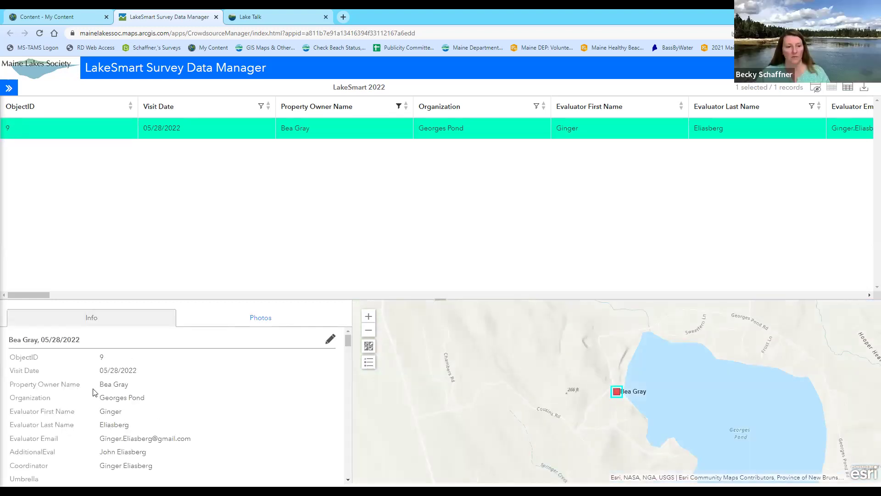
scroll(82, 392, "down", 15)
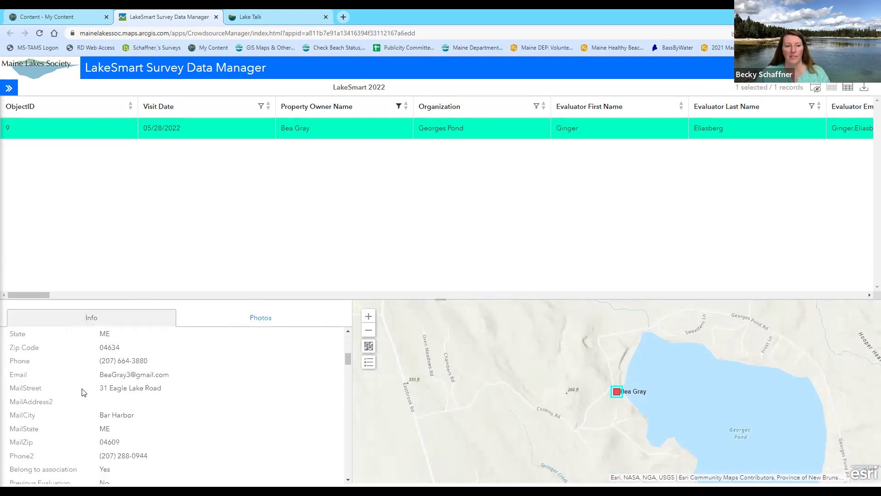
scroll(82, 393, "down", 10)
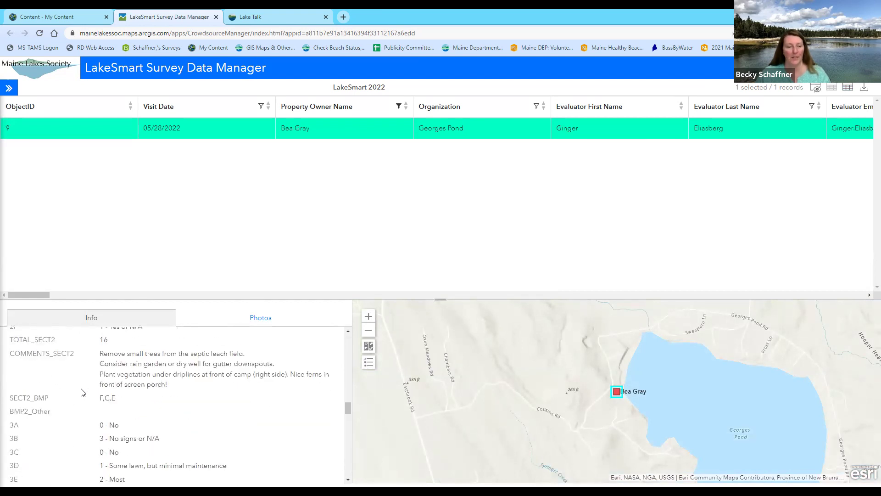
scroll(83, 390, "down", 10)
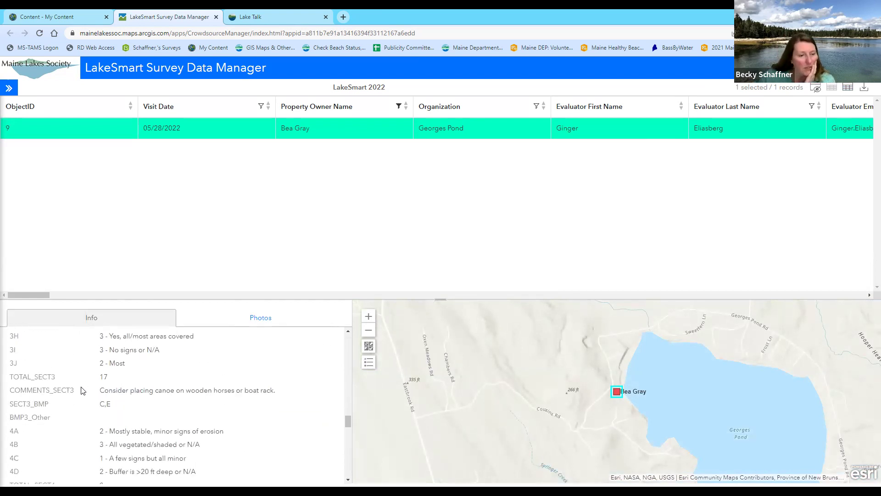
scroll(81, 390, "down", 10)
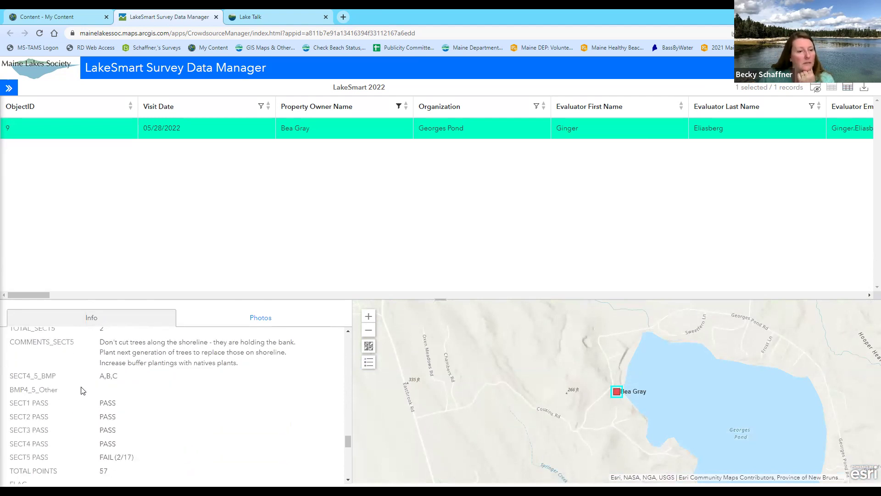
scroll(83, 391, "down", 5)
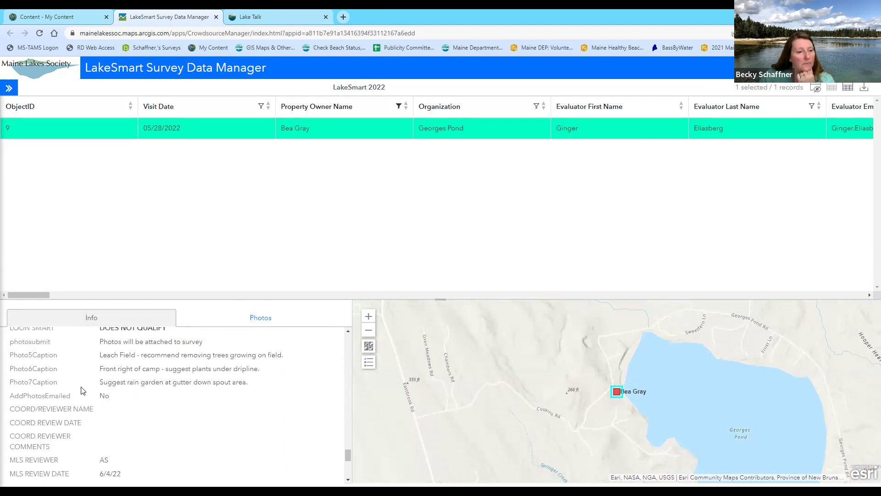
scroll(81, 391, "down", 3)
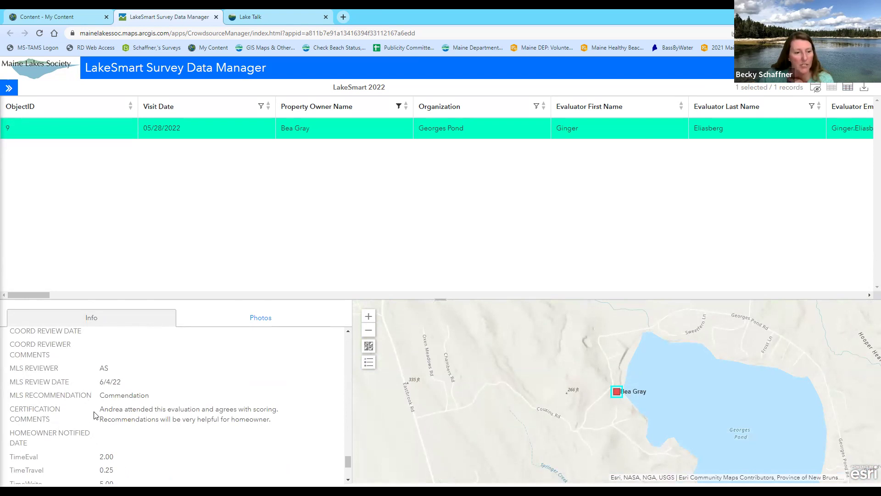
scroll(76, 417, "down", 1)
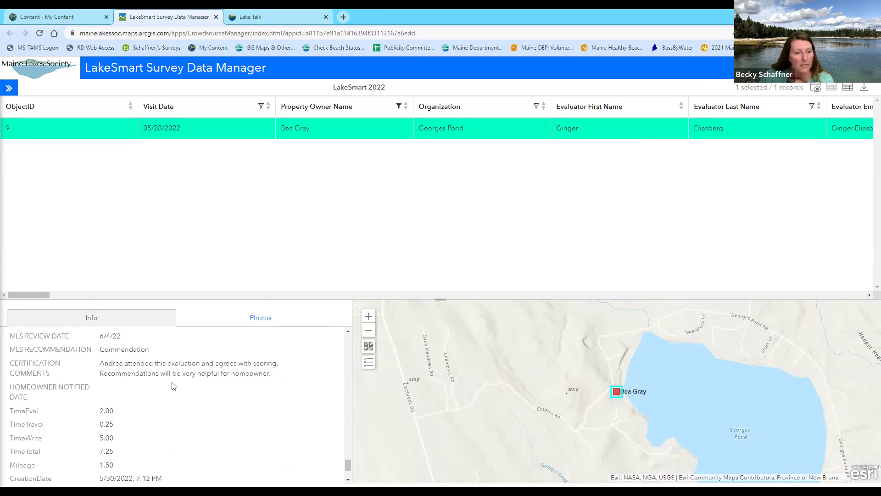
scroll(66, 379, "up", 1)
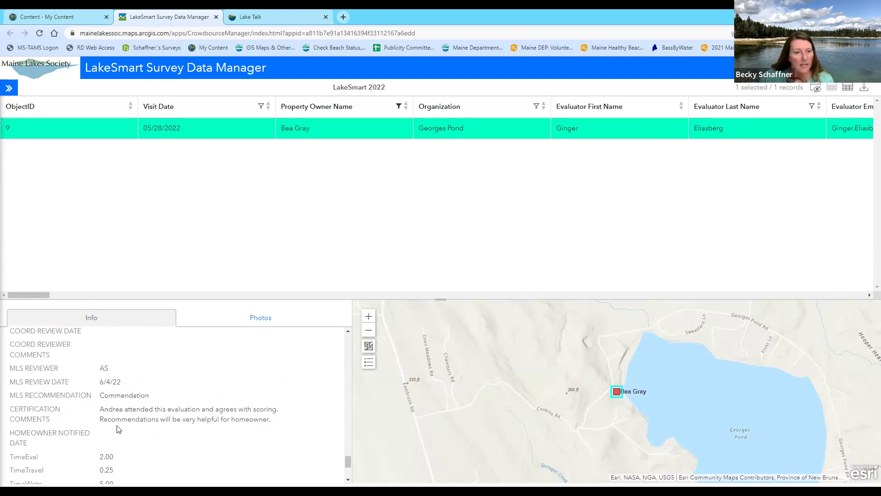
Browse the record's photos, open the canoe photo full size, then return to its Info details
left_click(267, 323)
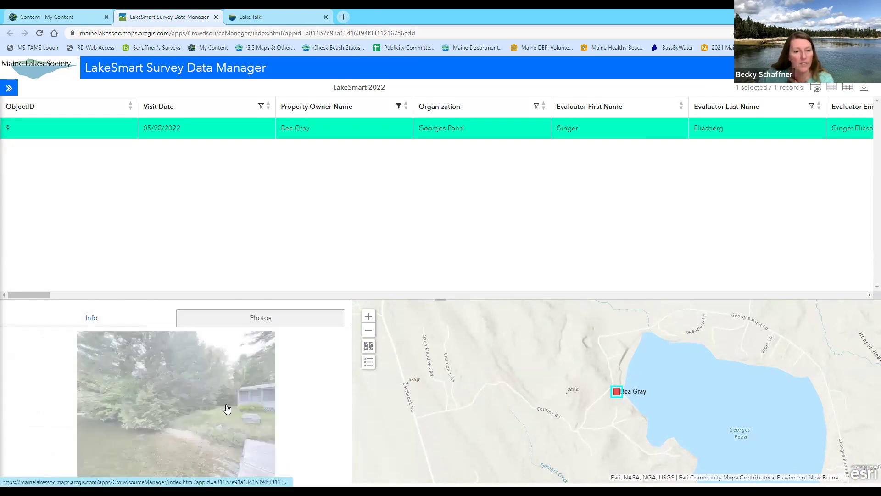
left_click(338, 407)
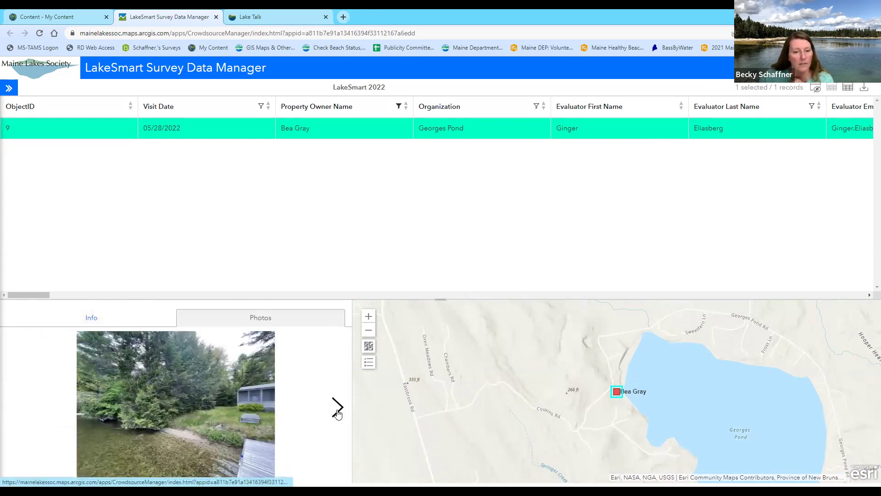
left_click(337, 410)
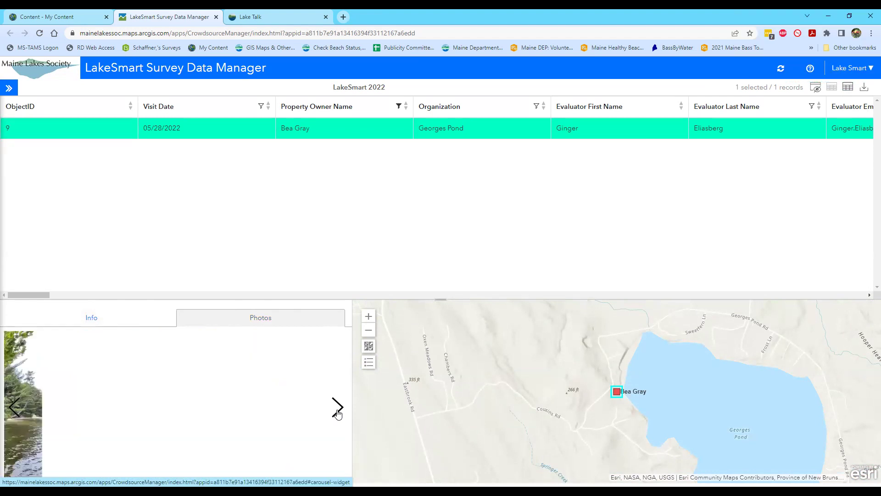
left_click(337, 413)
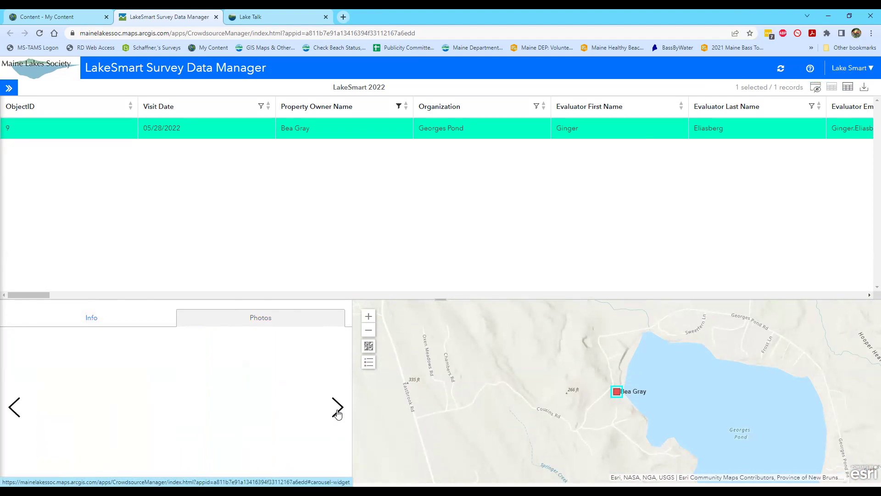
left_click(162, 405)
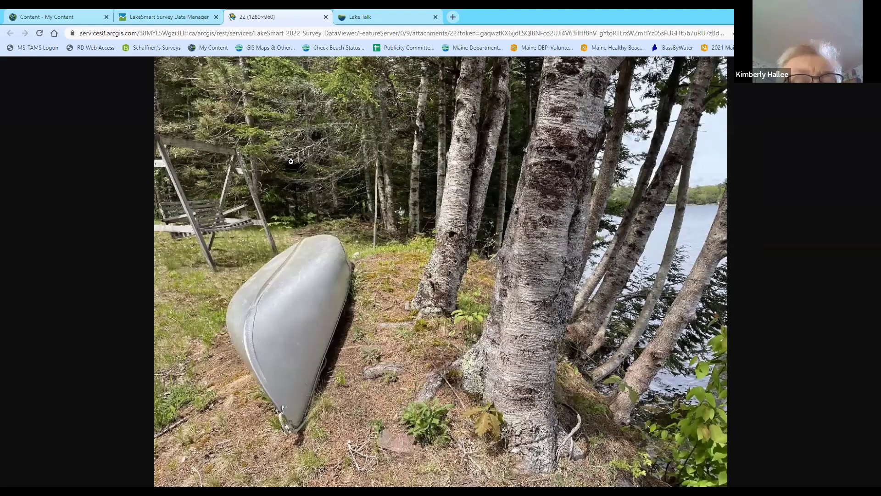
left_click(160, 18)
left_click(95, 318)
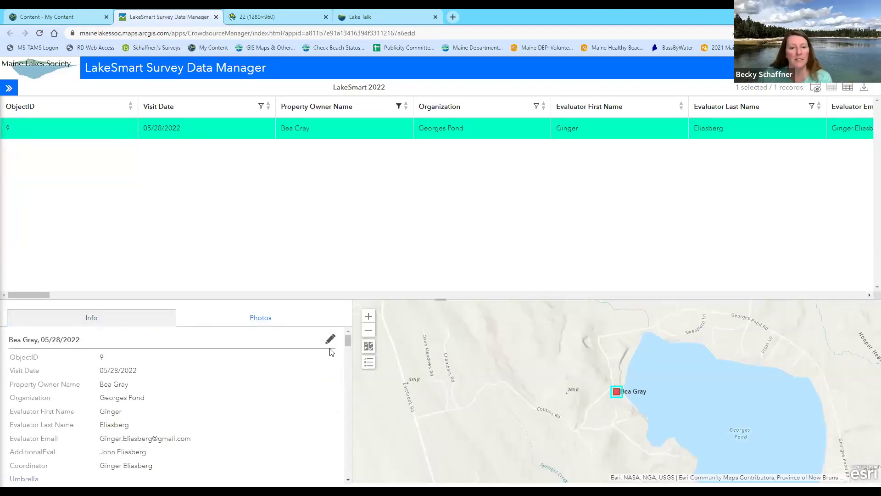
Put the Georges Pond record into edit mode
scroll(82, 364, "down", 10)
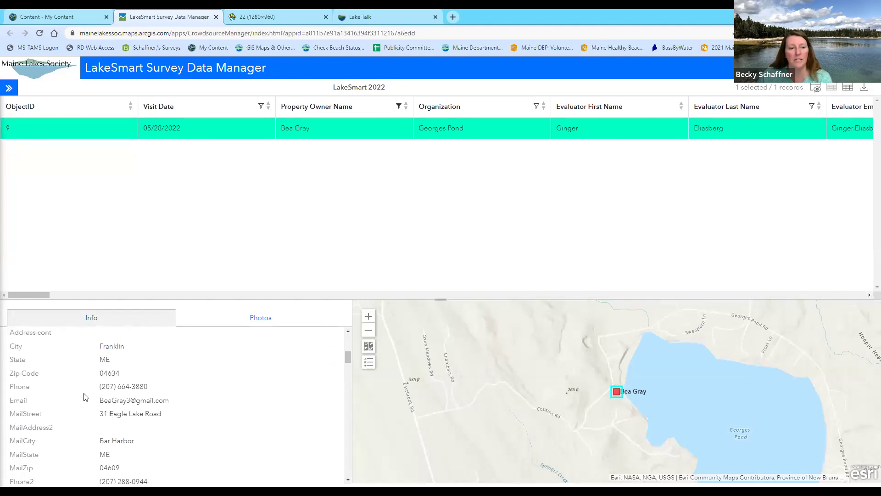
scroll(85, 395, "up", 9)
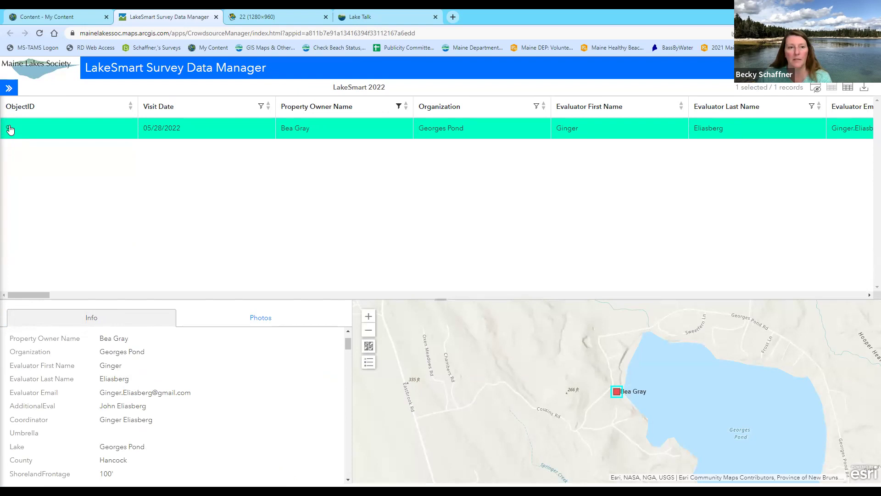
scroll(75, 349, "up", 2)
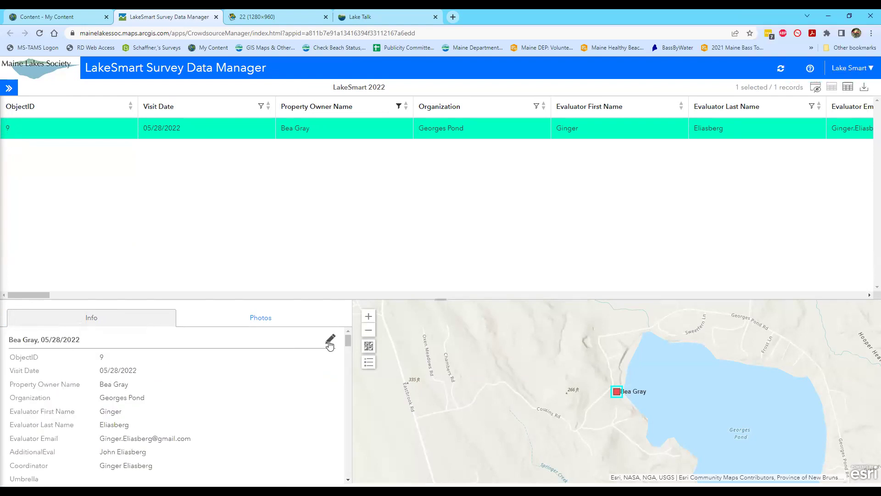
left_click(330, 341)
Place the cursor in COORD REVIEWER COMMENTS and review fields showing TimeTotal 7.25, Mileage 1.50
scroll(161, 376, "down", 10)
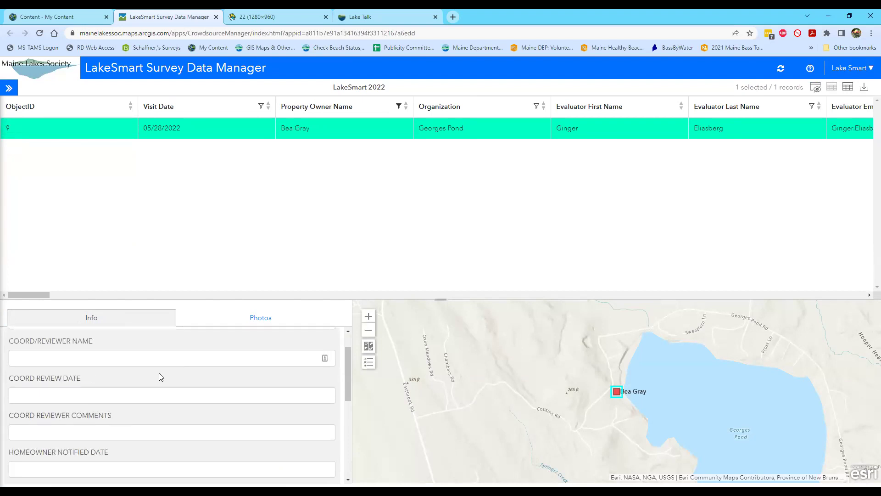
scroll(159, 373, "down", 2)
scroll(161, 377, "up", 5)
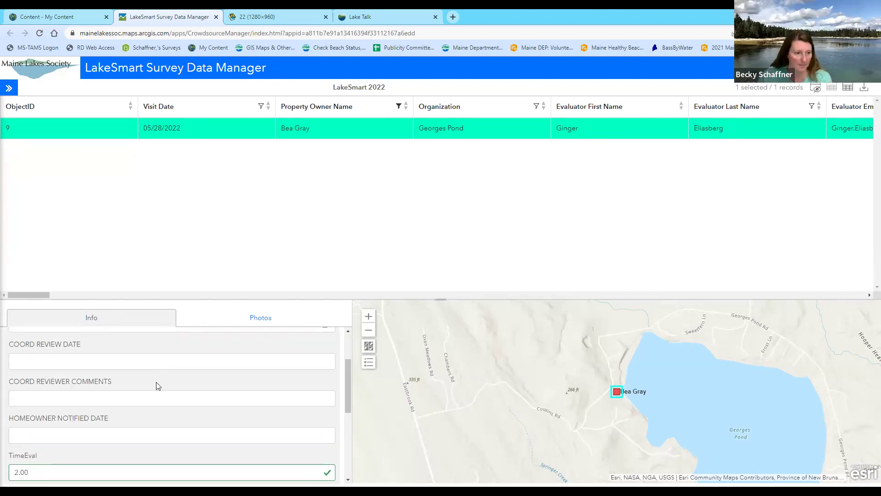
scroll(157, 385, "up", 2)
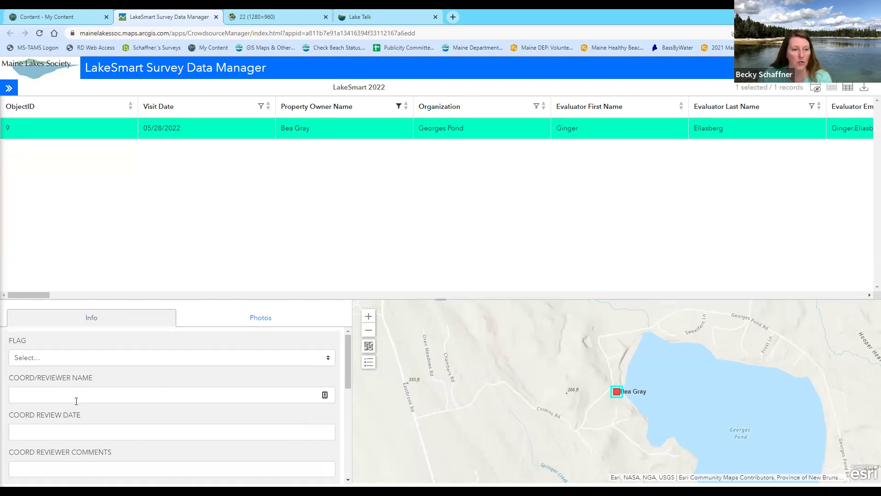
scroll(76, 402, "down", 5)
scroll(76, 402, "up", 5)
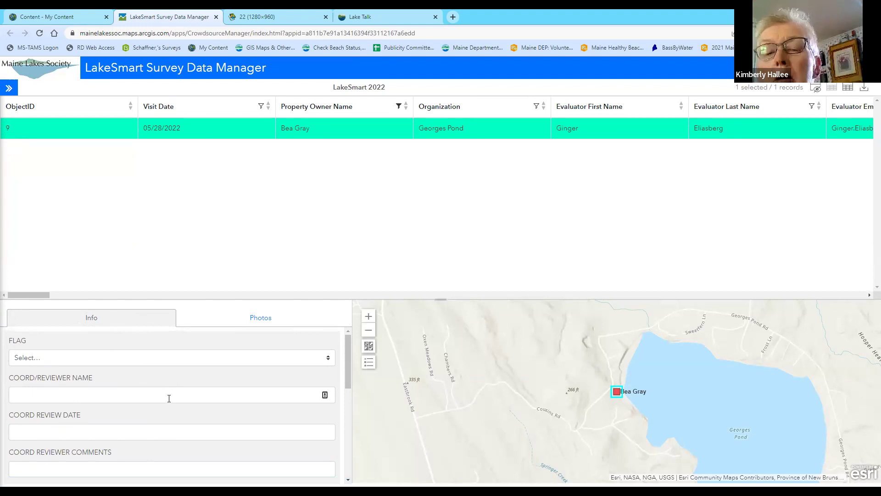
scroll(184, 391, "down", 1)
left_click(136, 423)
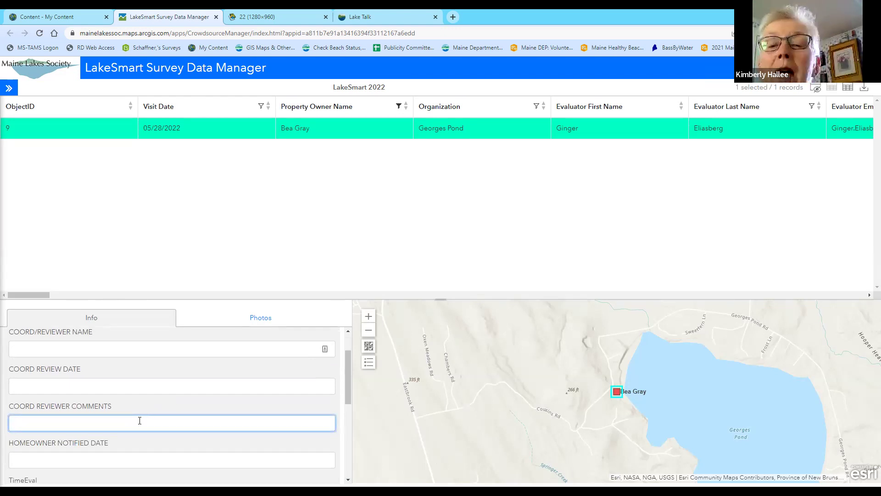
scroll(139, 421, "down", 1)
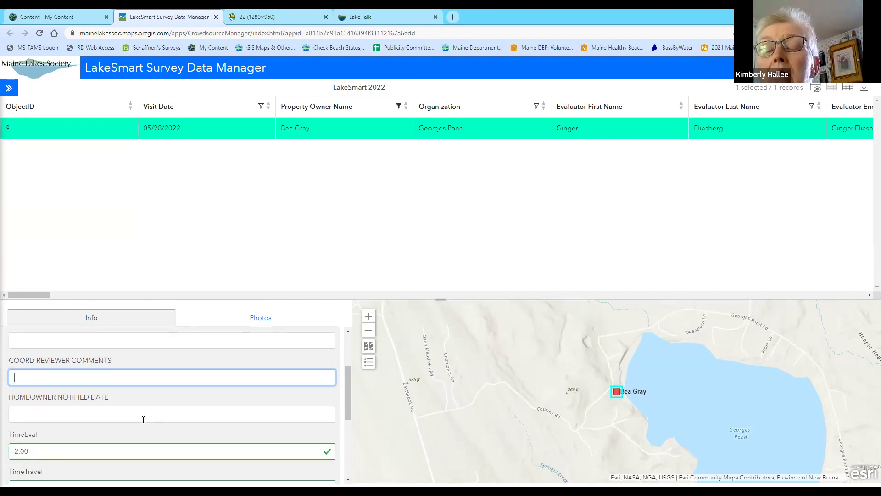
scroll(146, 417, "up", 2)
scroll(145, 417, "down", 2)
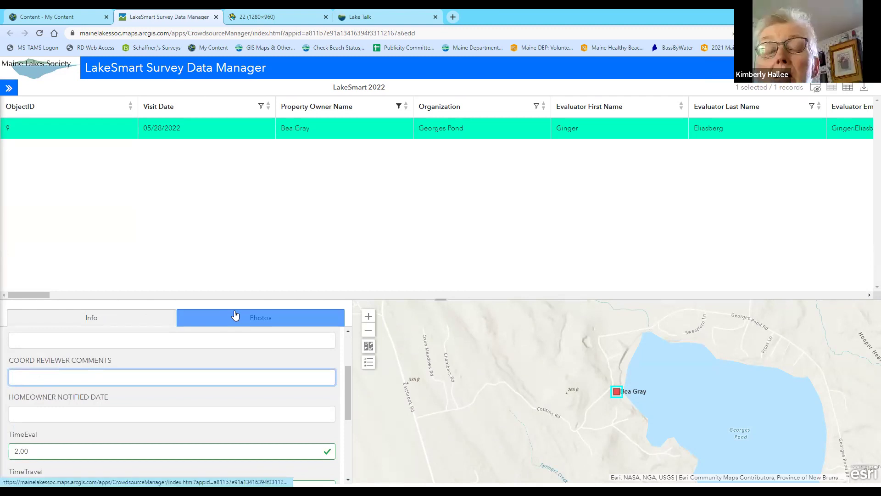
scroll(261, 364, "up", 2)
scroll(267, 367, "down", 5)
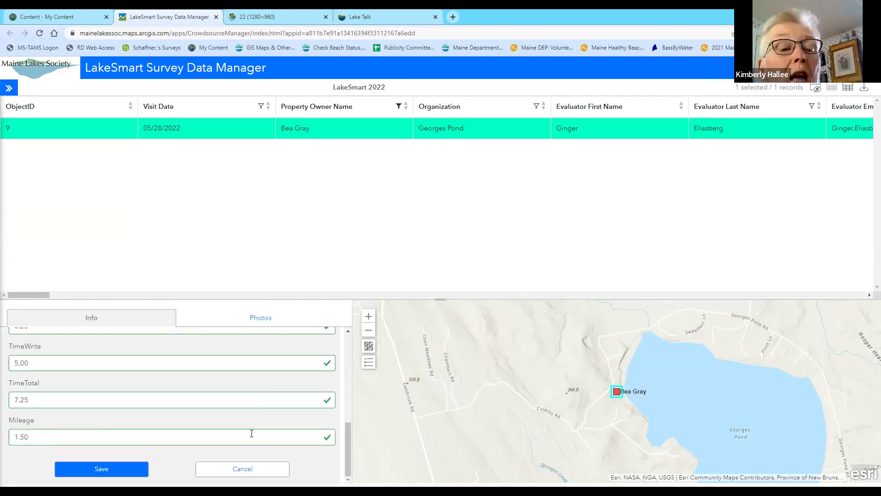
left_click(243, 468)
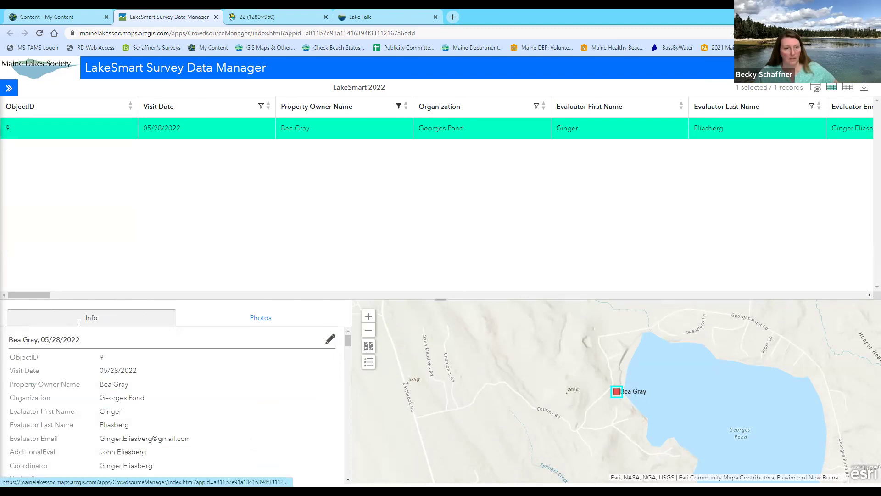
scroll(130, 399, "down", 10)
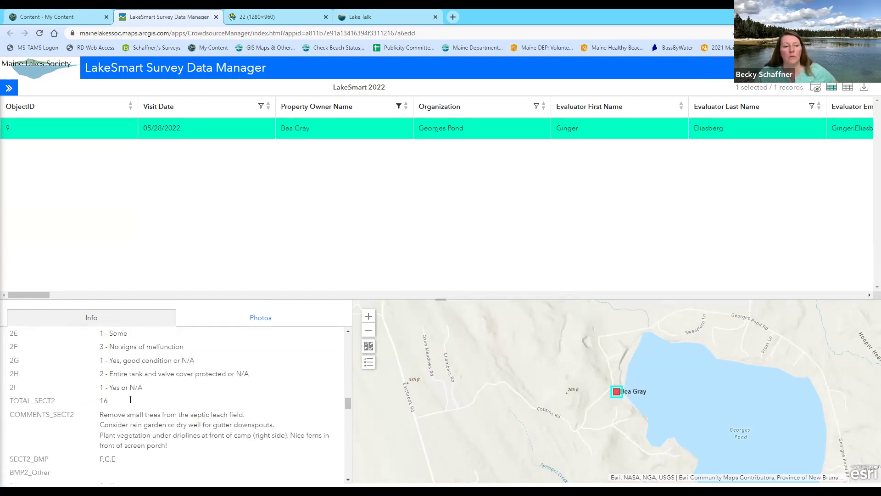
scroll(130, 399, "down", 2)
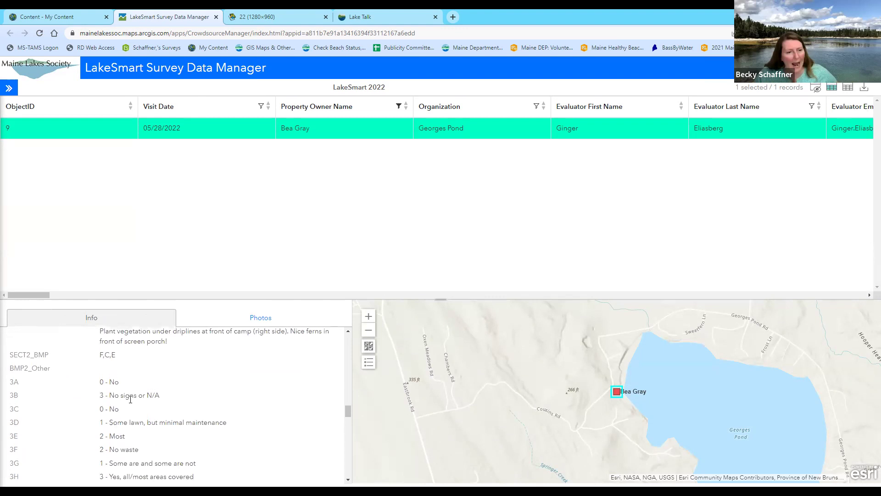
scroll(130, 399, "up", 1)
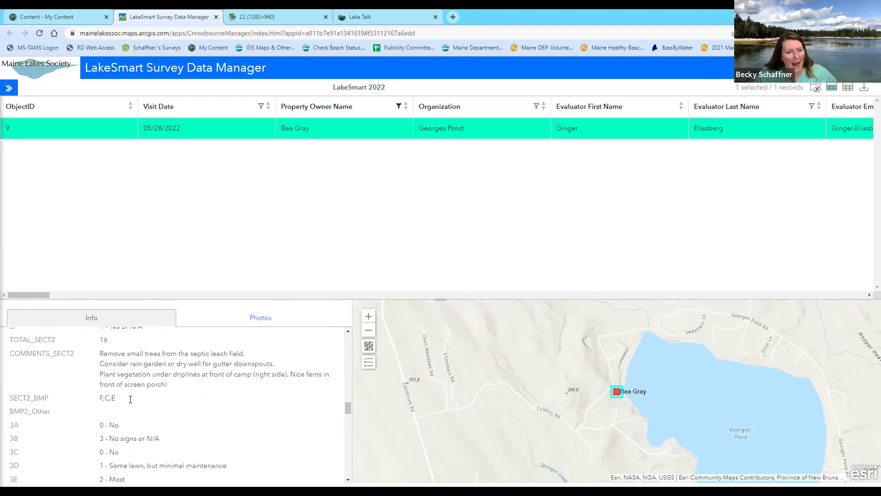
scroll(130, 399, "down", 10)
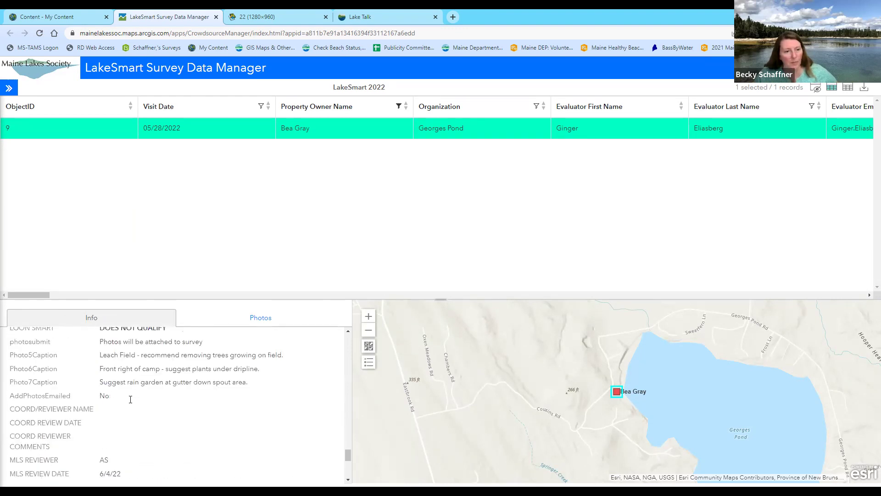
scroll(130, 399, "up", 2)
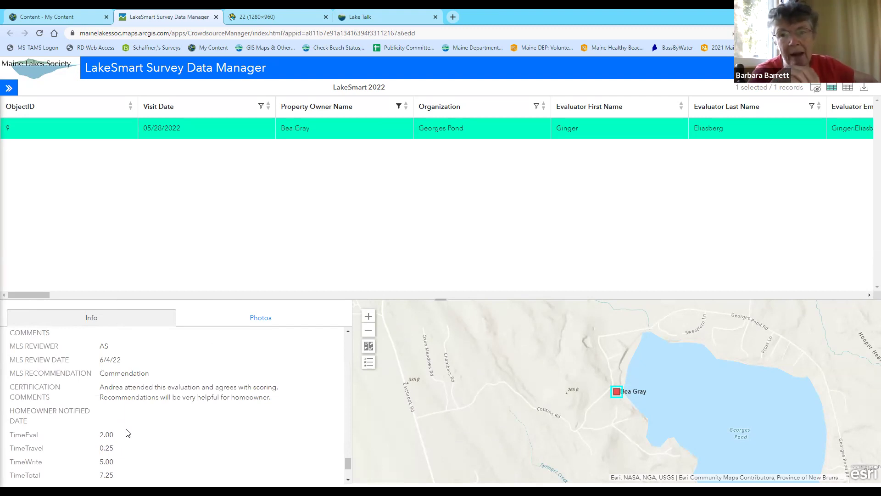
scroll(128, 433, "down", 2)
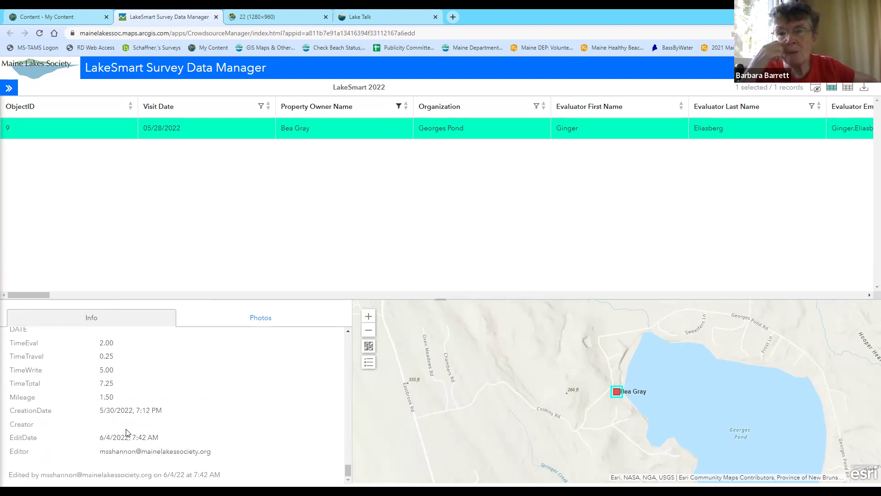
scroll(128, 433, "up", 7)
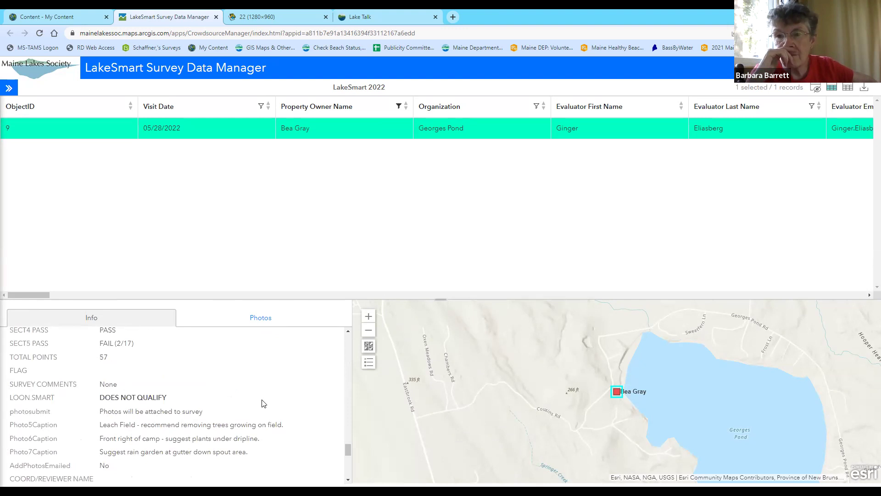
scroll(264, 400, "up", 2)
scroll(264, 398, "up", 3)
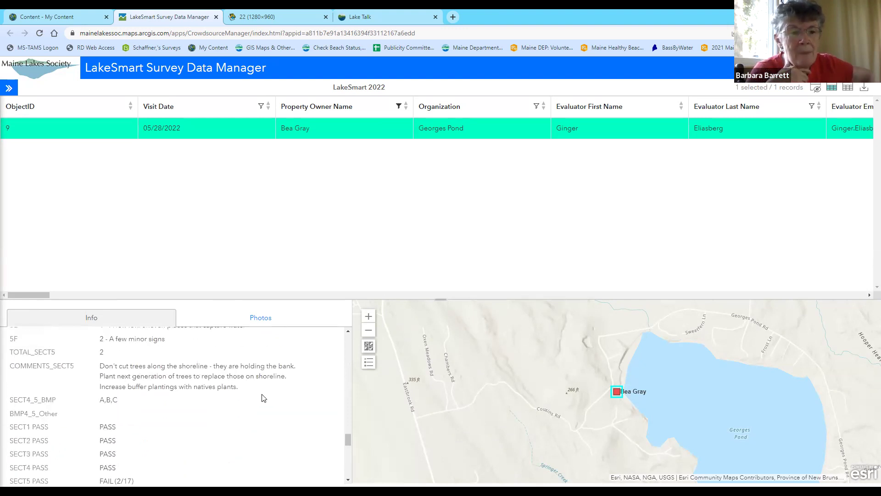
scroll(264, 398, "up", 1)
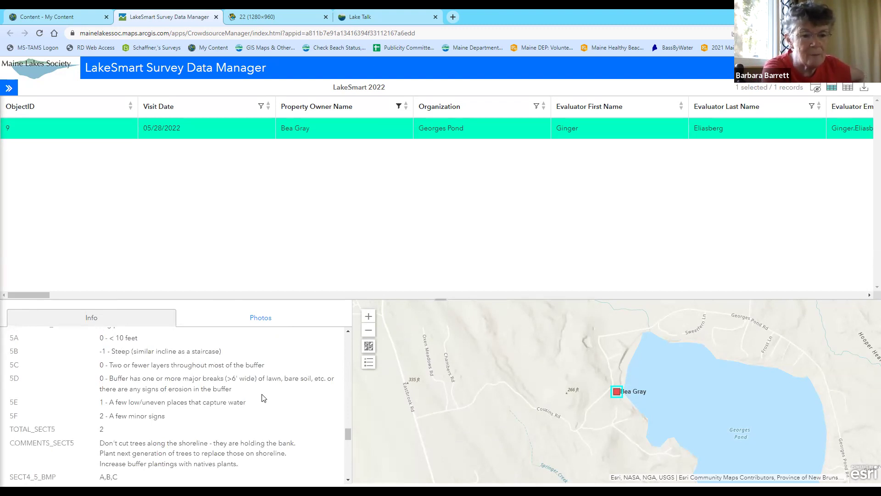
scroll(264, 398, "up", 10)
scroll(269, 413, "down", 1)
scroll(271, 414, "down", 1)
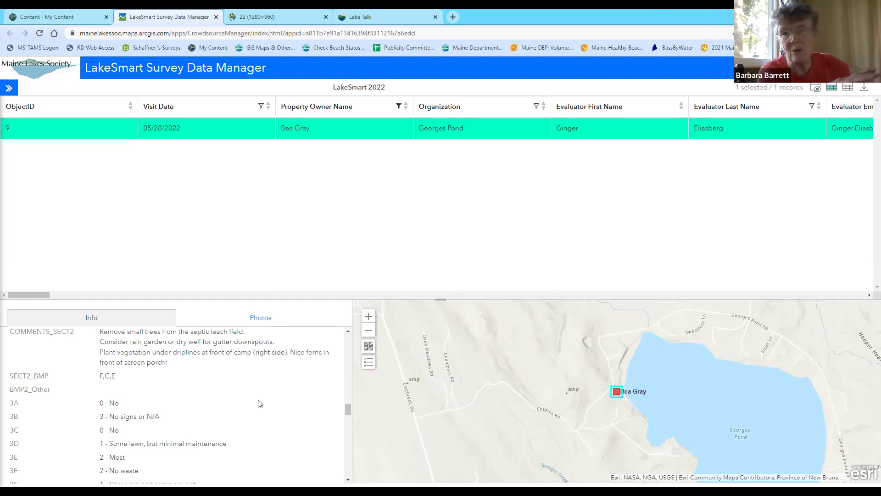
scroll(260, 403, "up", 5)
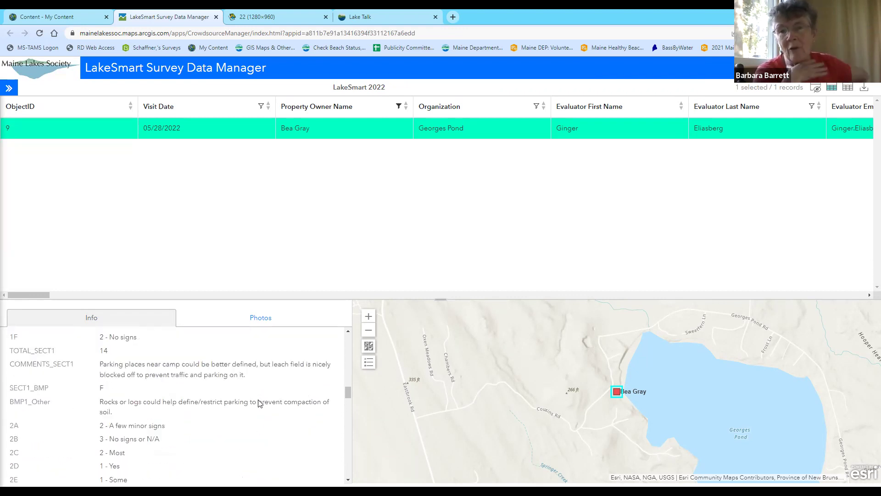
scroll(259, 403, "up", 5)
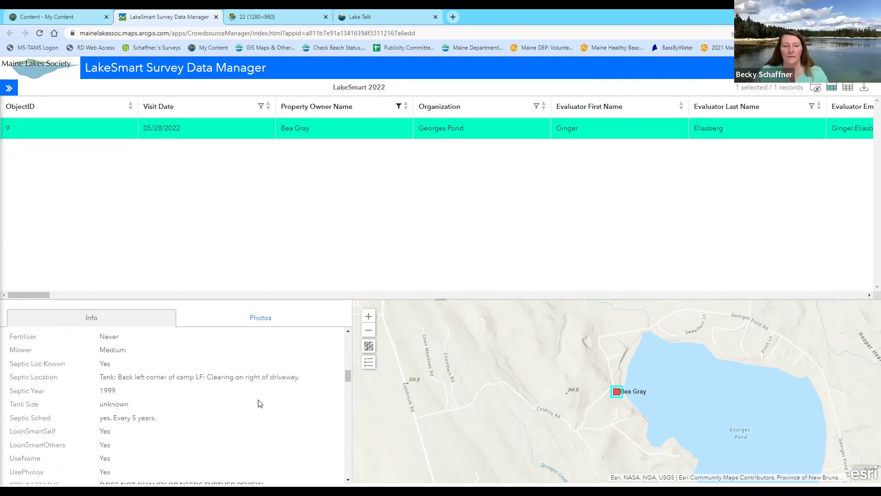
scroll(260, 403, "up", 8)
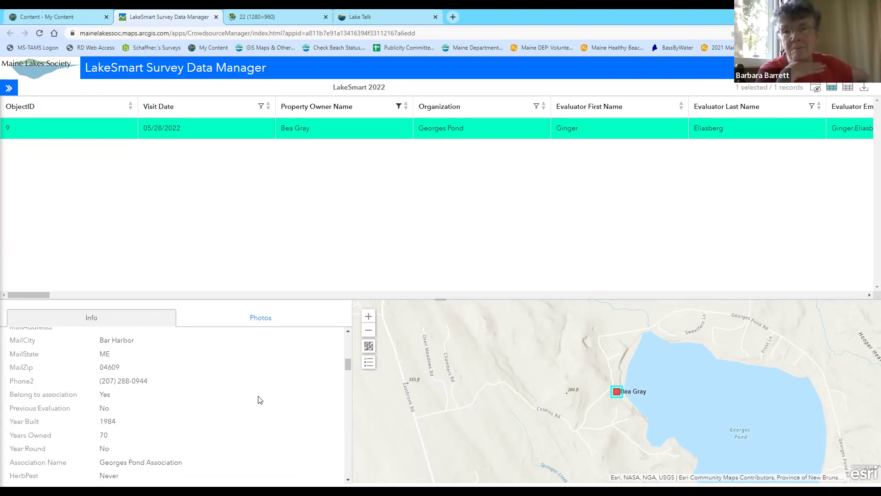
scroll(259, 399, "up", 5)
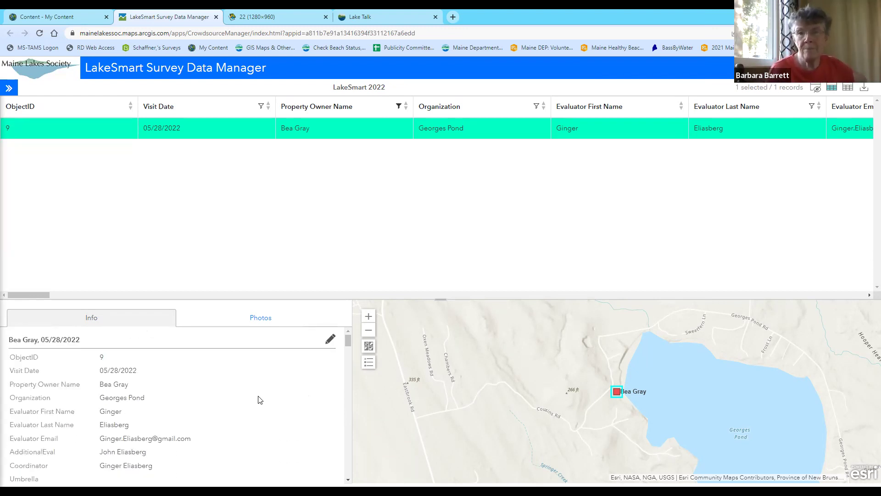
scroll(260, 400, "down", 2)
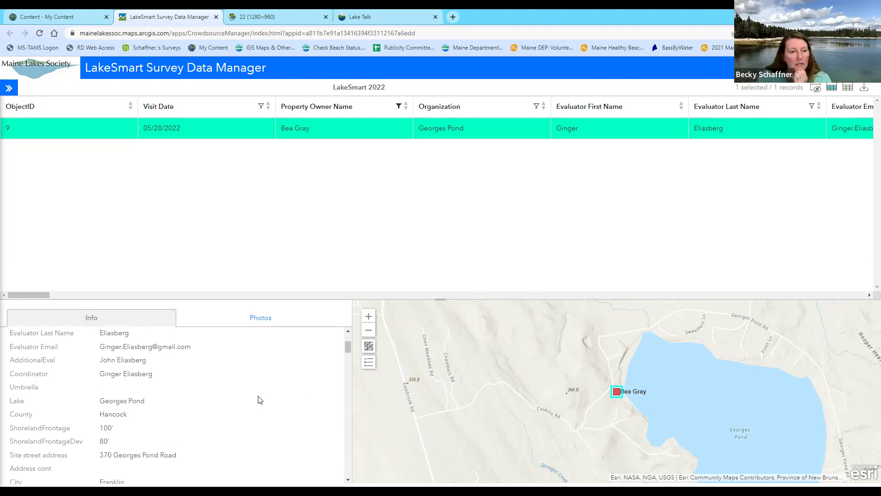
scroll(259, 400, "down", 6)
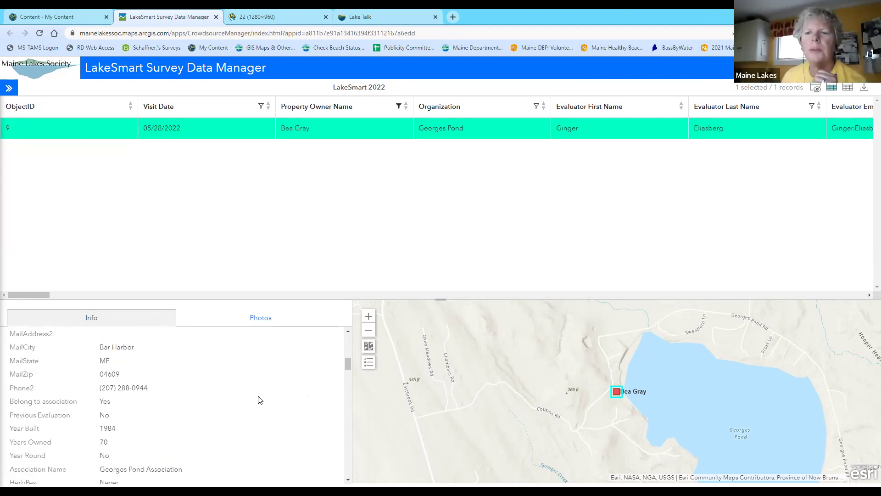
scroll(260, 400, "down", 2)
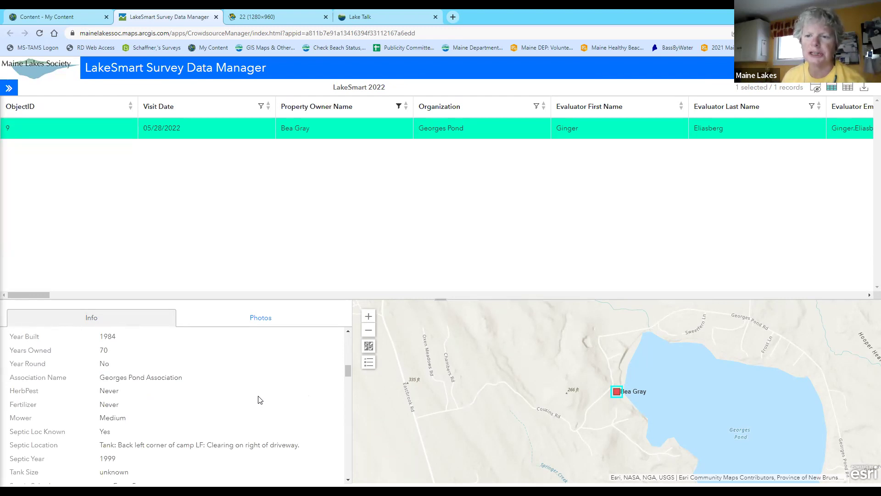
scroll(259, 400, "down", 1)
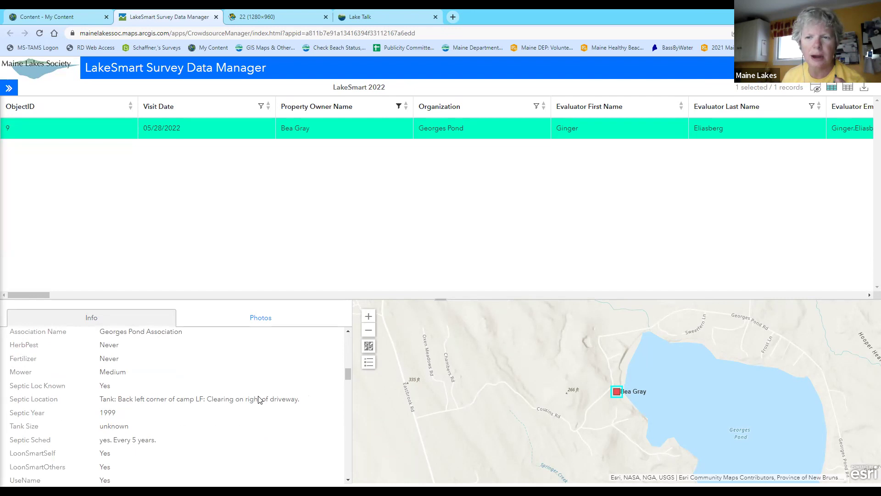
scroll(259, 399, "down", 1)
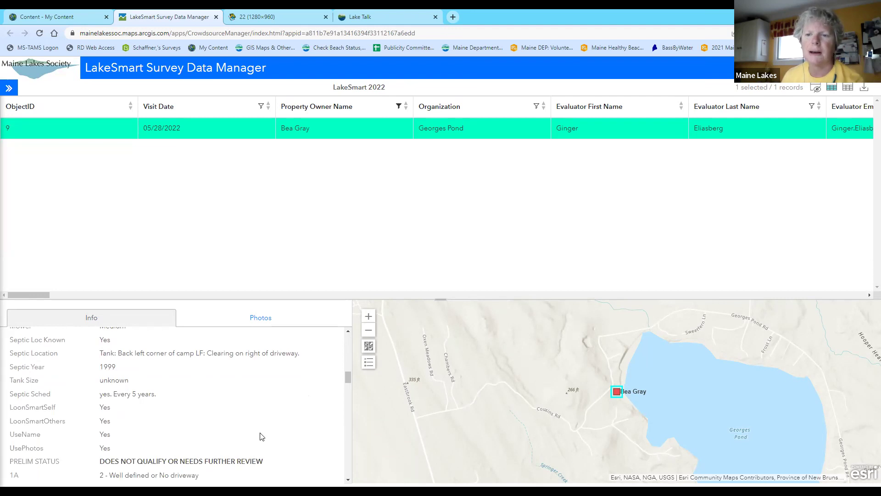
scroll(305, 424, "down", 2)
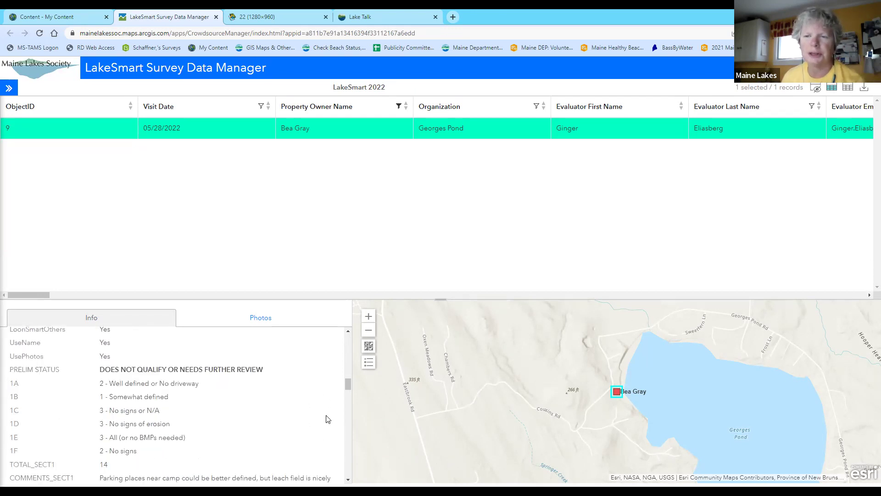
scroll(345, 413, "down", 7)
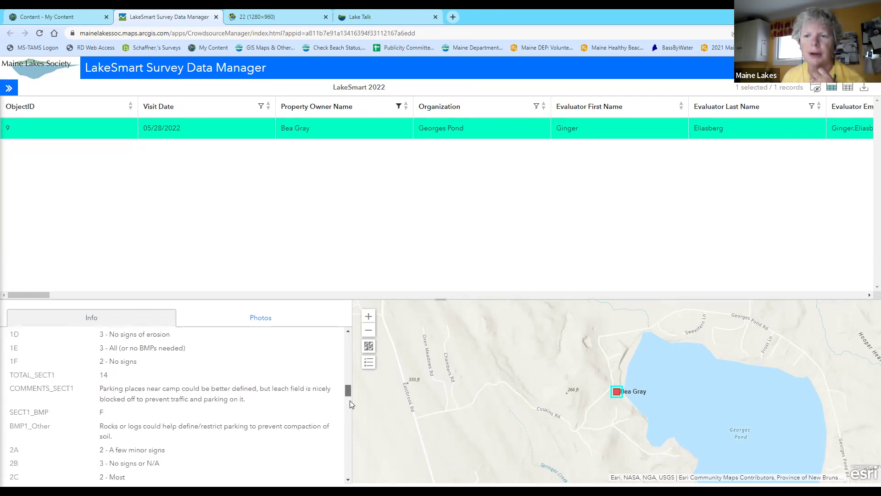
scroll(342, 441, "down", 8)
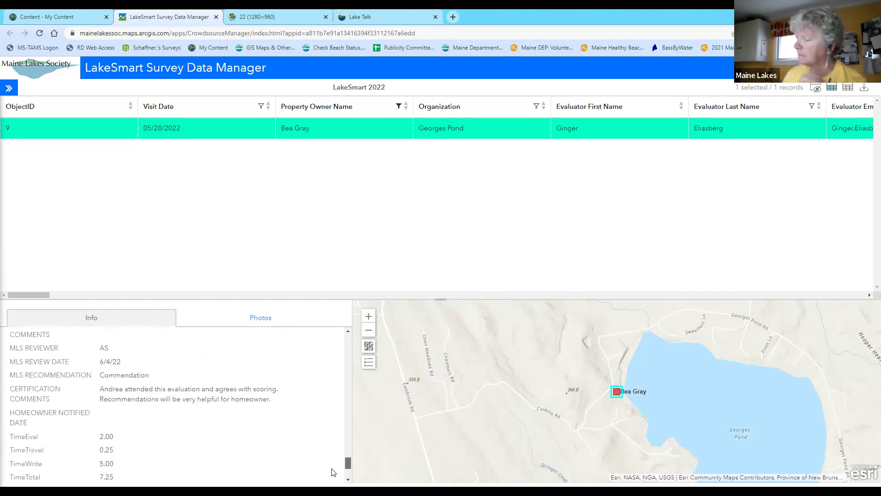
scroll(252, 407, "up", 5)
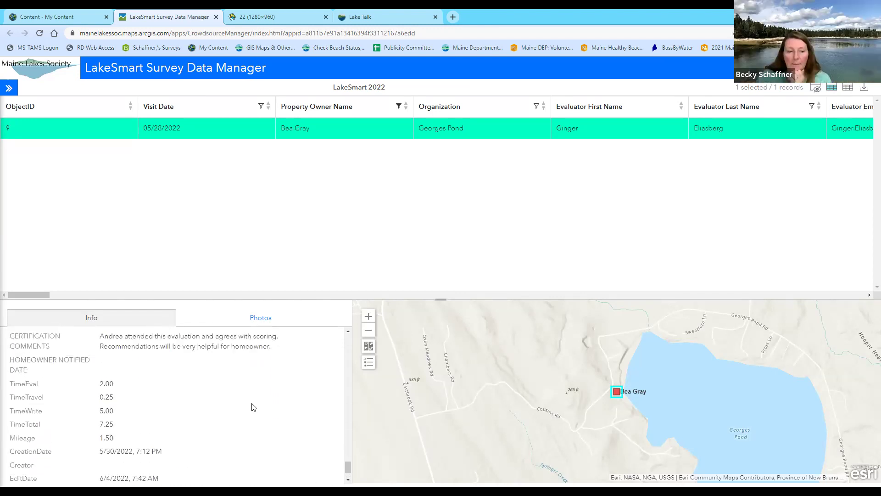
scroll(252, 407, "up", 2)
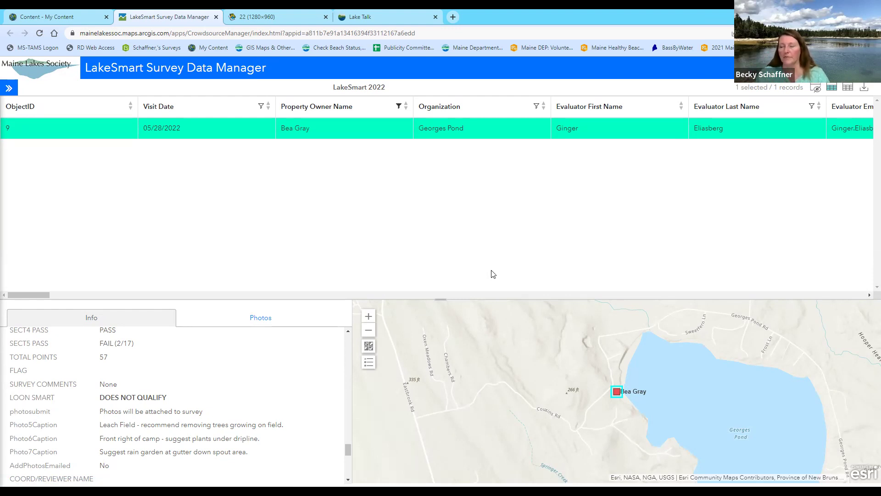
left_click_drag(40, 294, 557, 296)
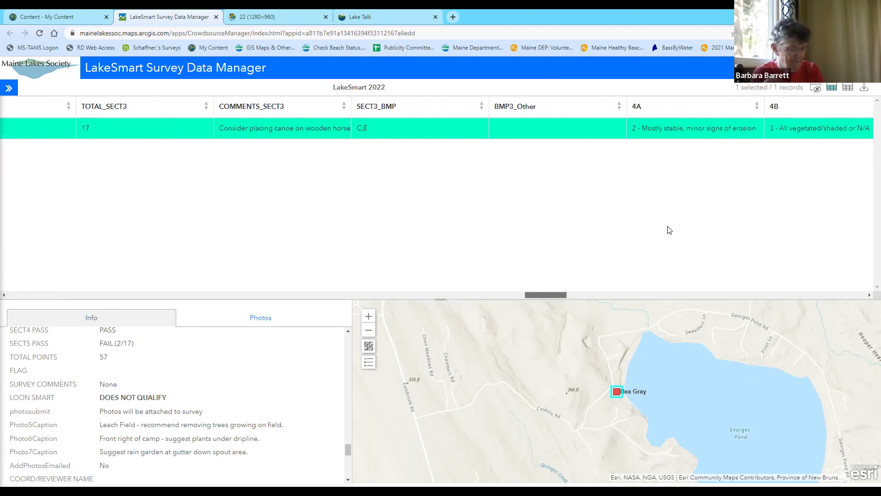
scroll(671, 230, "right", 5)
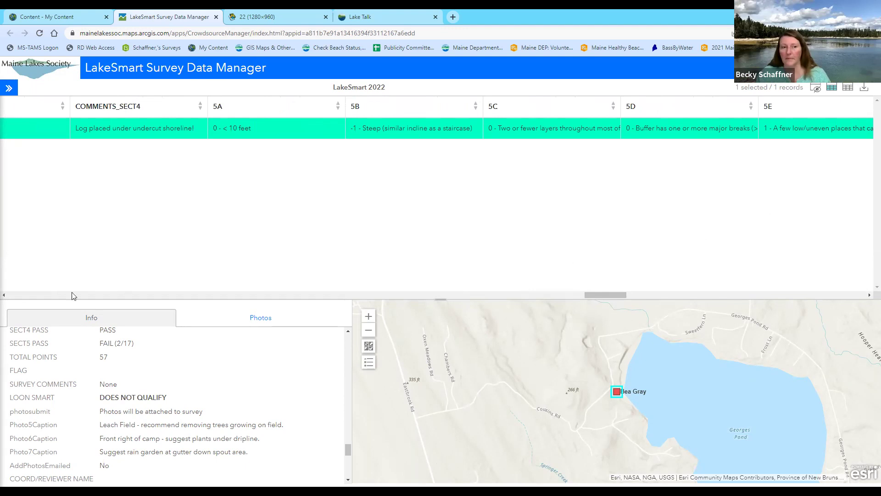
left_click_drag(608, 295, 24, 308)
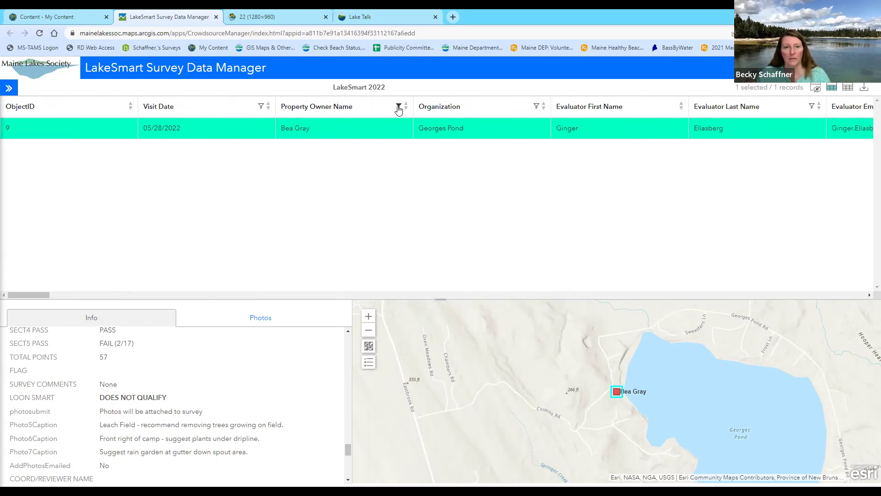
Clear the Property Owner Name filter to list all 30 records, then select records 35 and 34
left_click(399, 108)
left_click(392, 190)
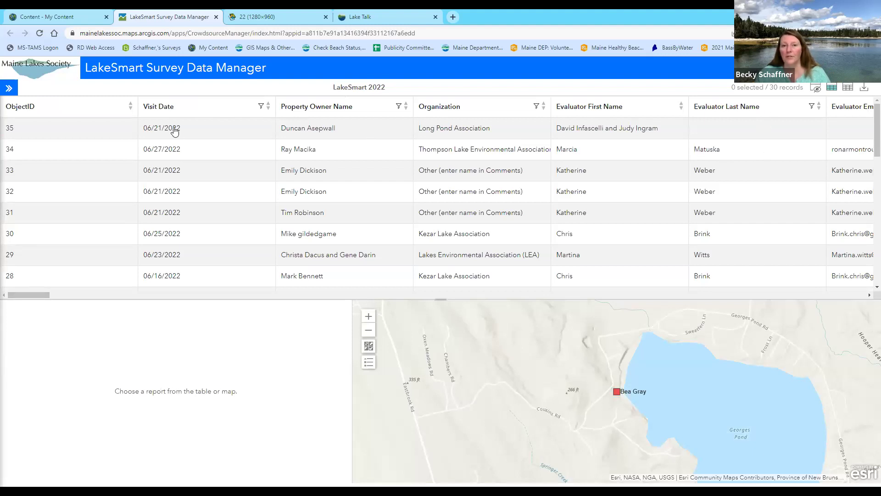
left_click(50, 137)
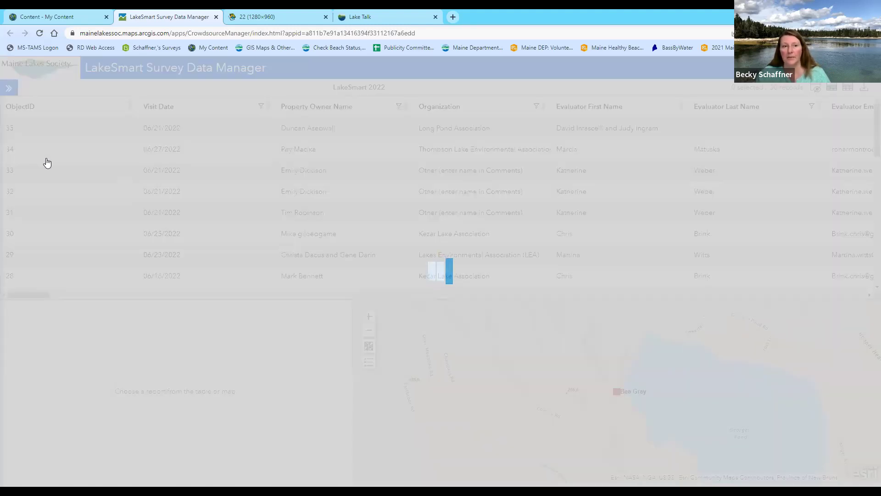
left_click(46, 153, "ctrl")
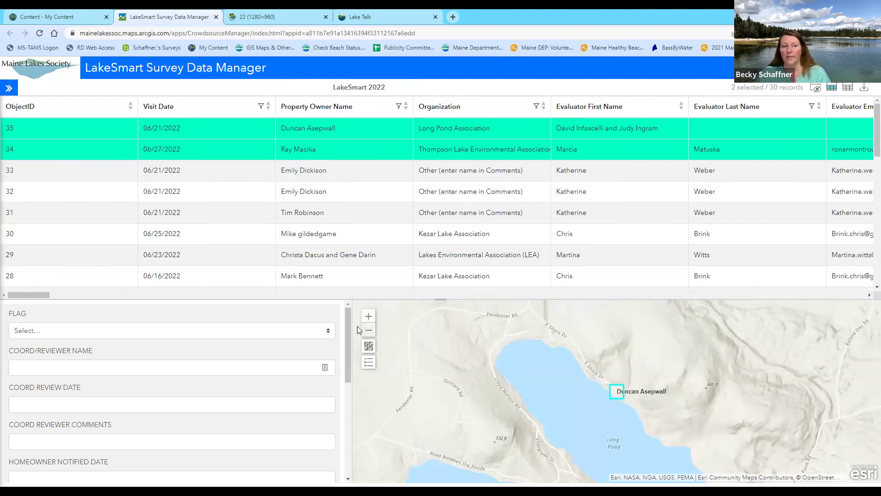
Cancel the two-record edit form for records 35 and 34 without saving
left_click_drag(349, 366, 350, 299)
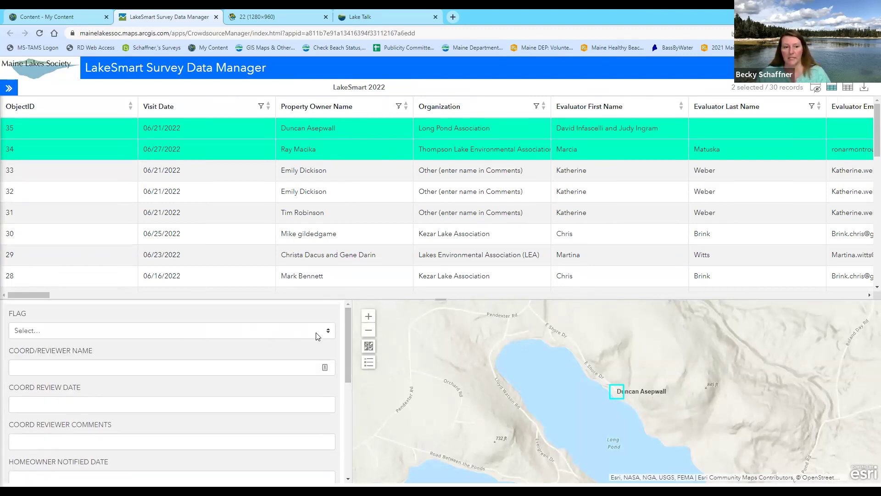
left_click_drag(348, 332, 350, 429)
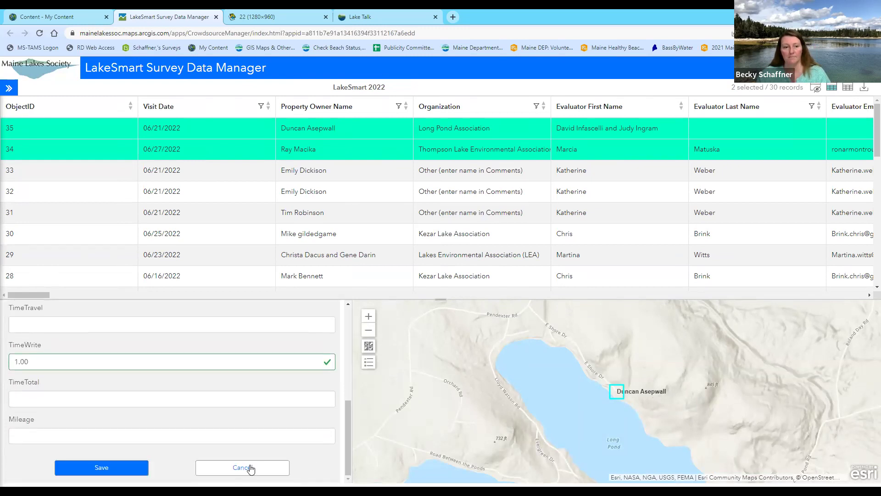
left_click(250, 468)
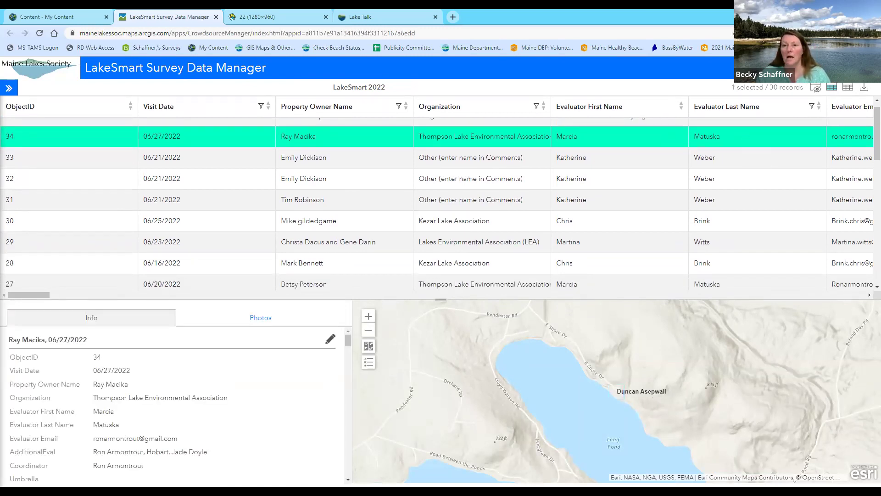